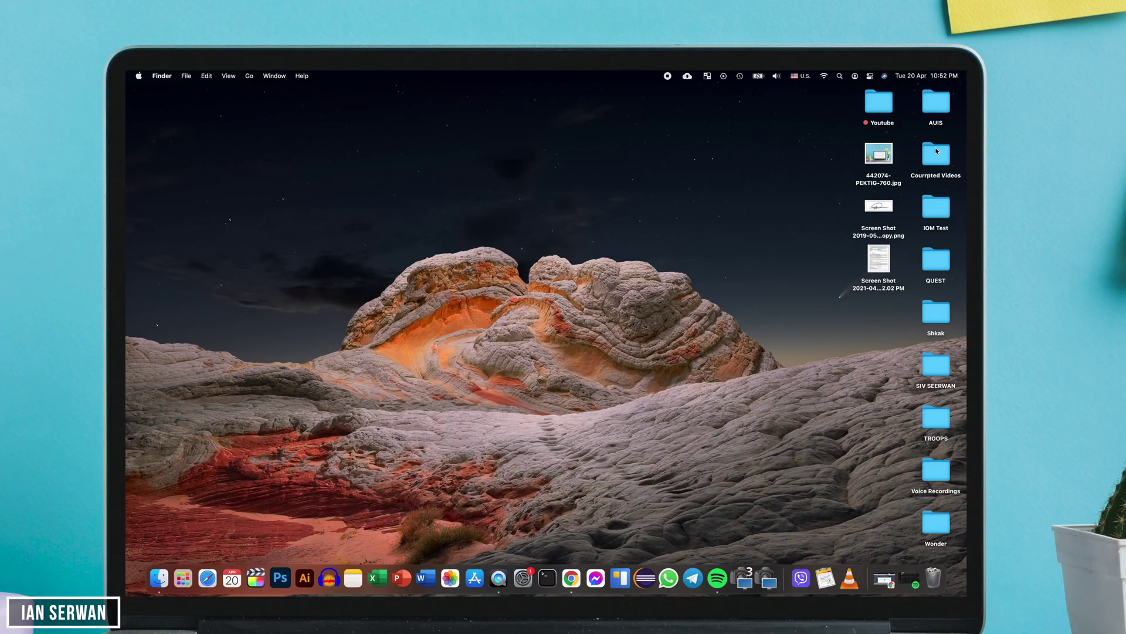
# - Open the Courrpted Videos folder, try playing NMUNA.mp4, and dismiss QuickTime's cannot-be-opened alert
pyautogui.moveTo(665, 252); pyautogui.dragTo(837, 202)
pyautogui.doubleClick(926, 154)
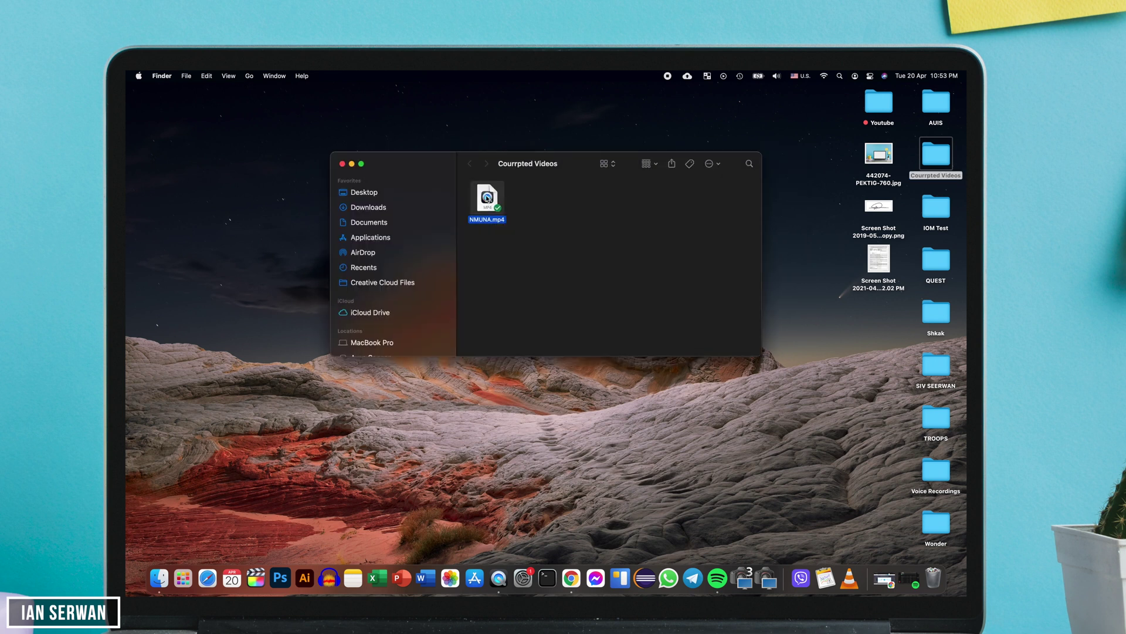
pyautogui.doubleClick(486, 199)
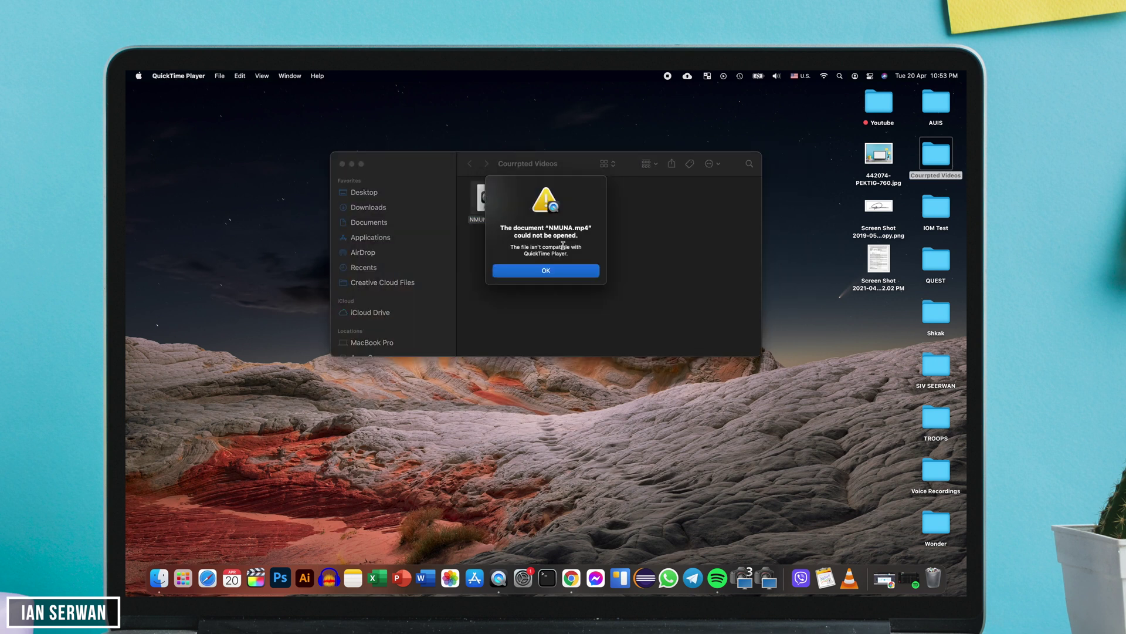
pyautogui.moveTo(496, 198)
pyautogui.mouseDown()
pyautogui.moveTo(386, 346)
pyautogui.moveTo(483, 351)
pyautogui.moveTo(550, 195)
pyautogui.moveTo(512, 203)
pyautogui.mouseUp()
pyautogui.click(564, 281)
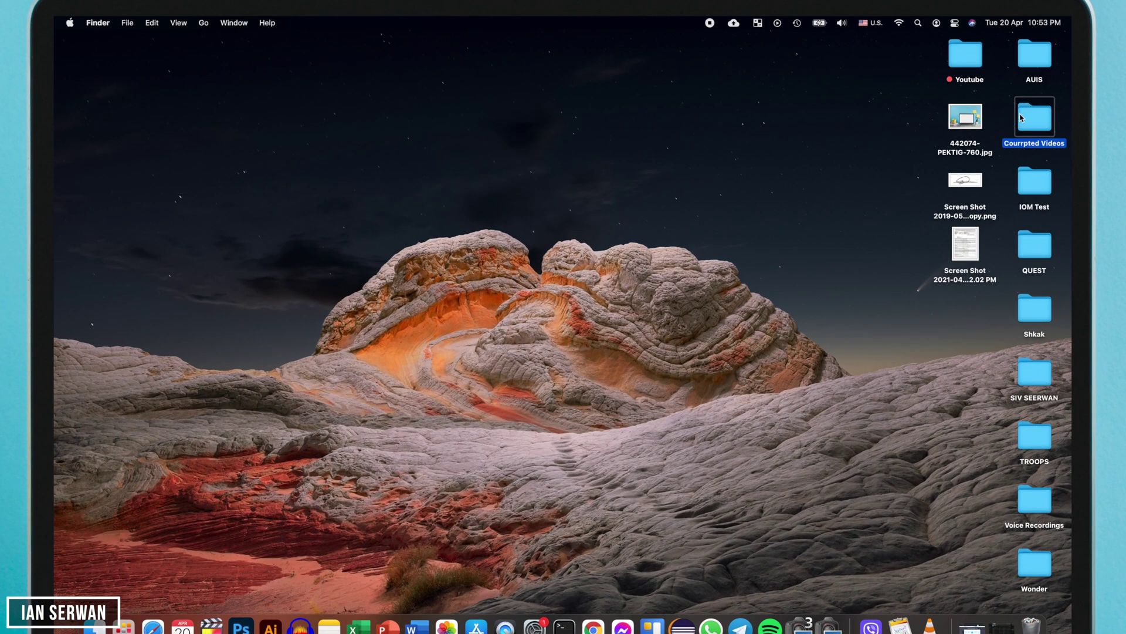
# - Retry NMUNA.mp4 in QuickTime Player and dismiss the could-not-be-opened alert again
pyautogui.doubleClick(1021, 117)
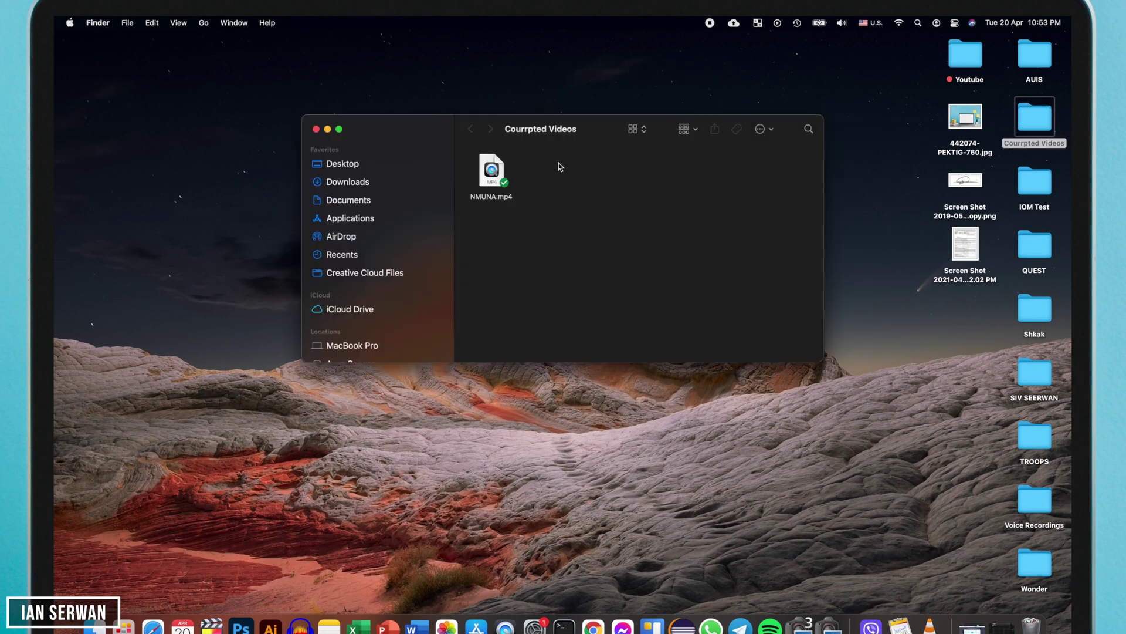
pyautogui.doubleClick(491, 171)
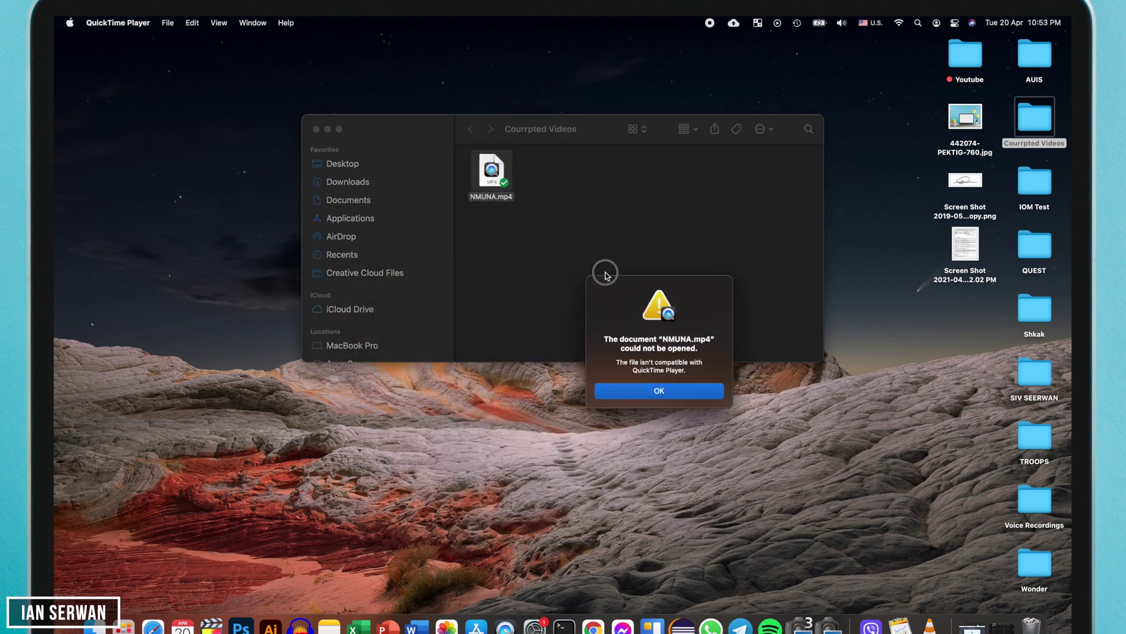
pyautogui.click(586, 271)
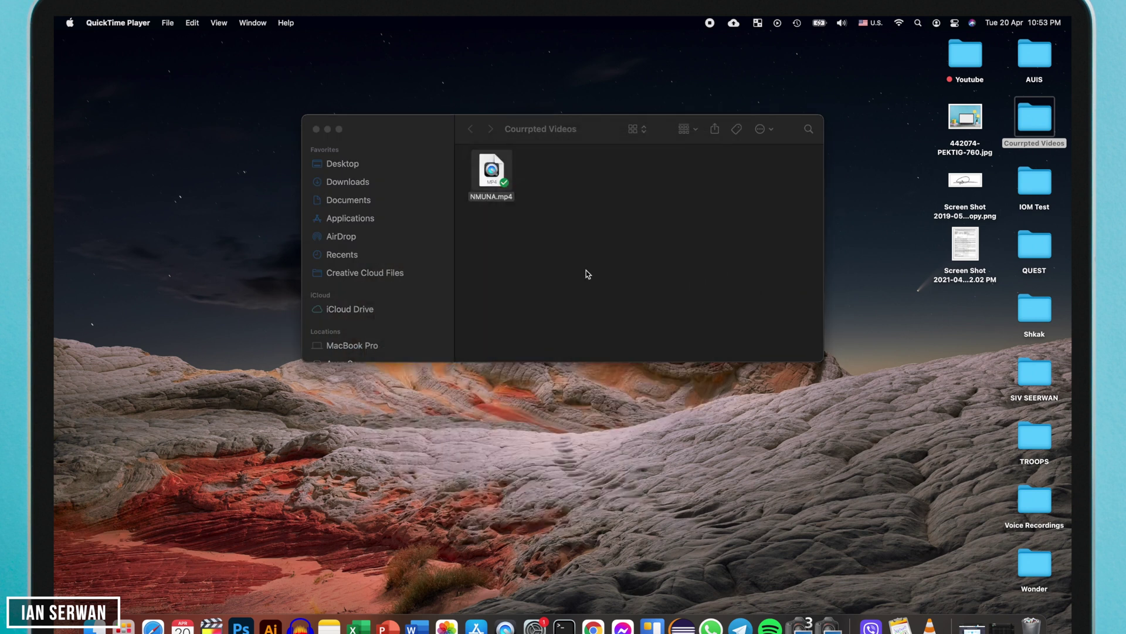
pyautogui.click(551, 177)
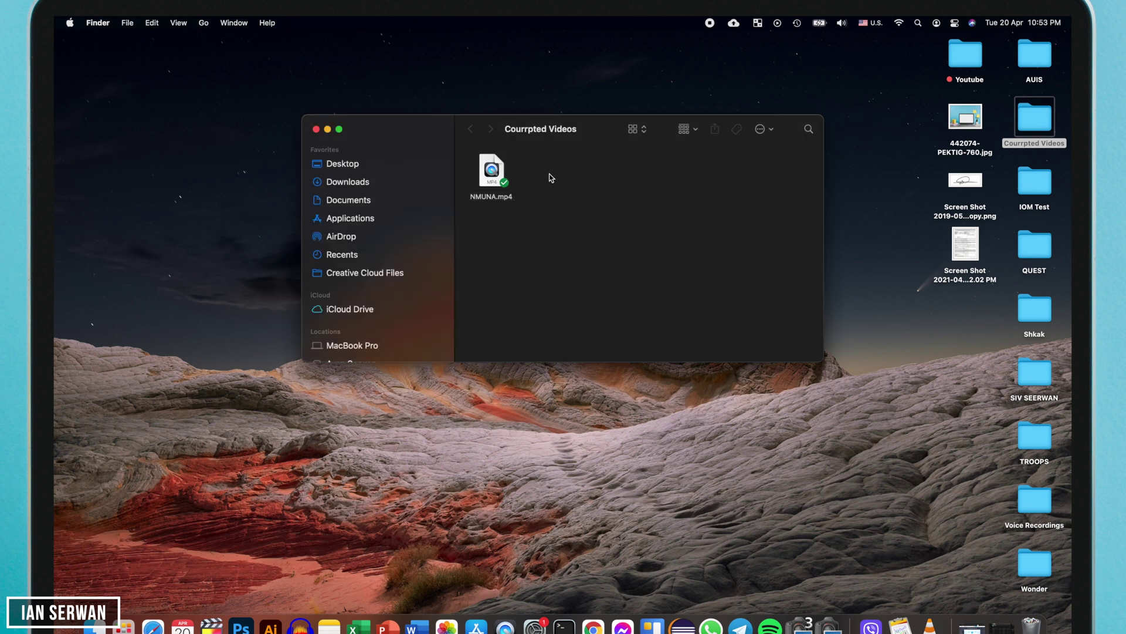
# - Open NMUNA.mp4 in VLC via Open With from the file's context menu
pyautogui.rightClick(497, 169)
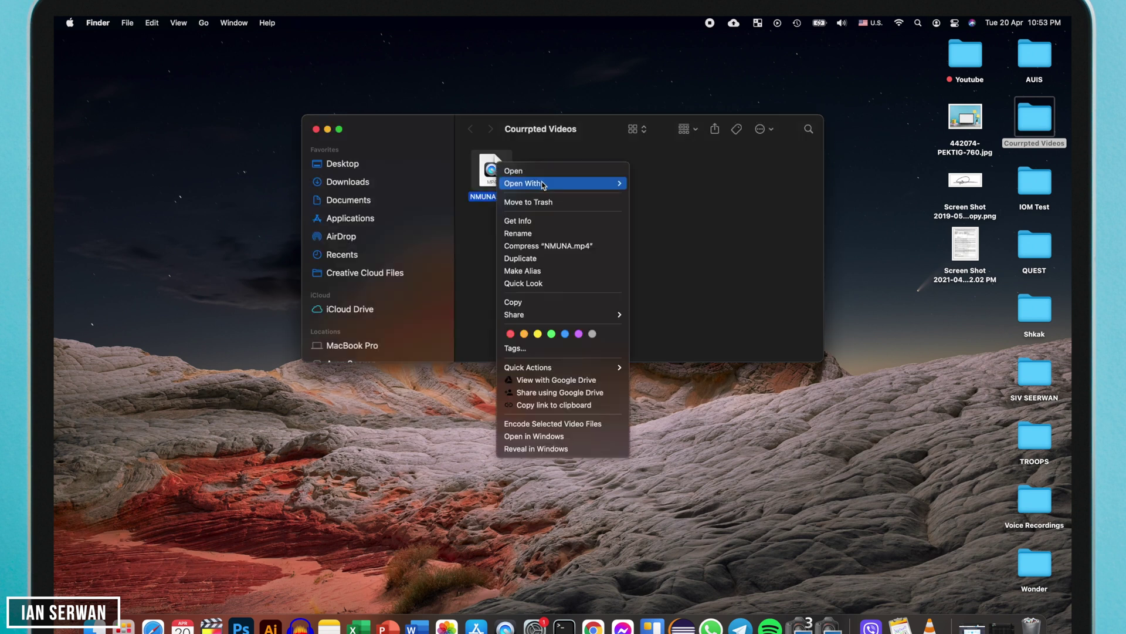
pyautogui.moveTo(611, 183)
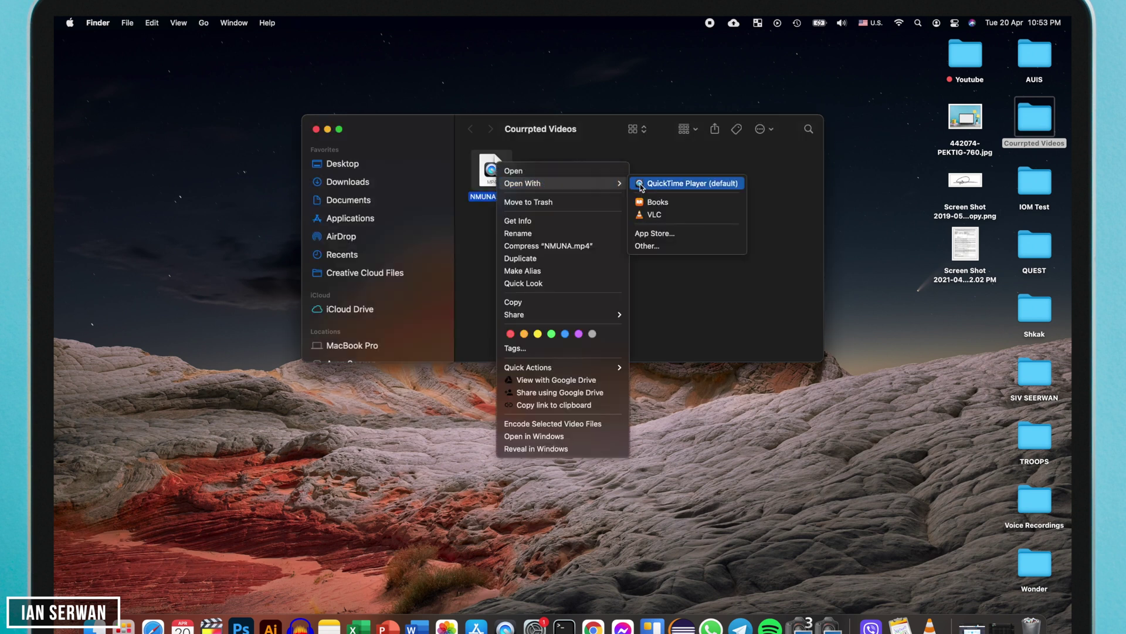
pyautogui.click(677, 215)
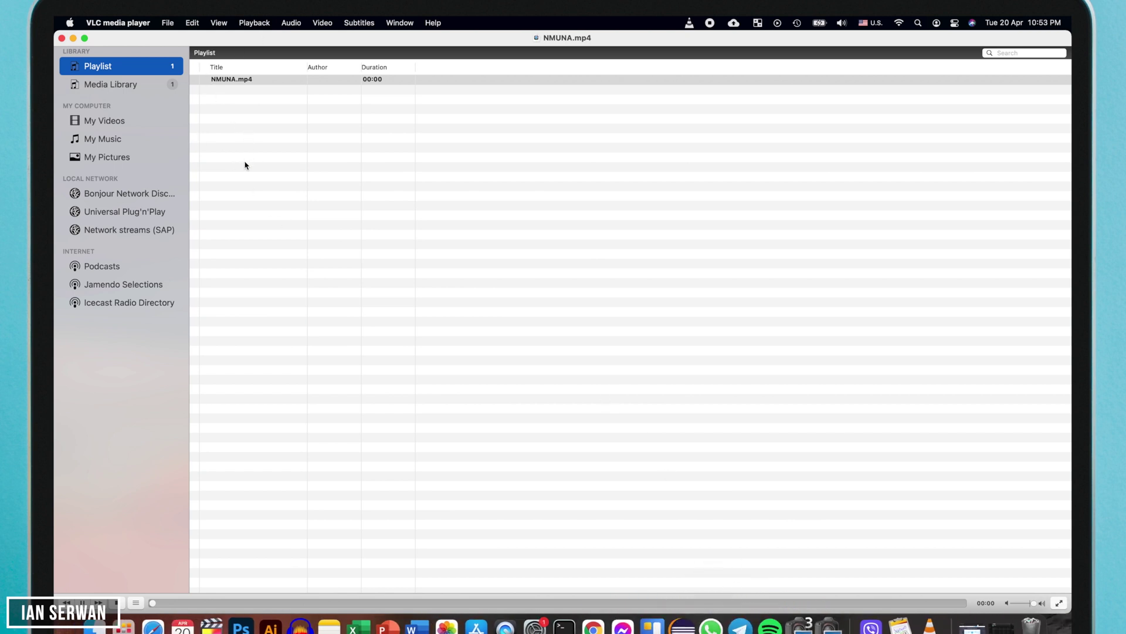
# - Force quit the frozen VLC player from the Dock and recentre the Courrpted Videos window
pyautogui.click(65, 41)
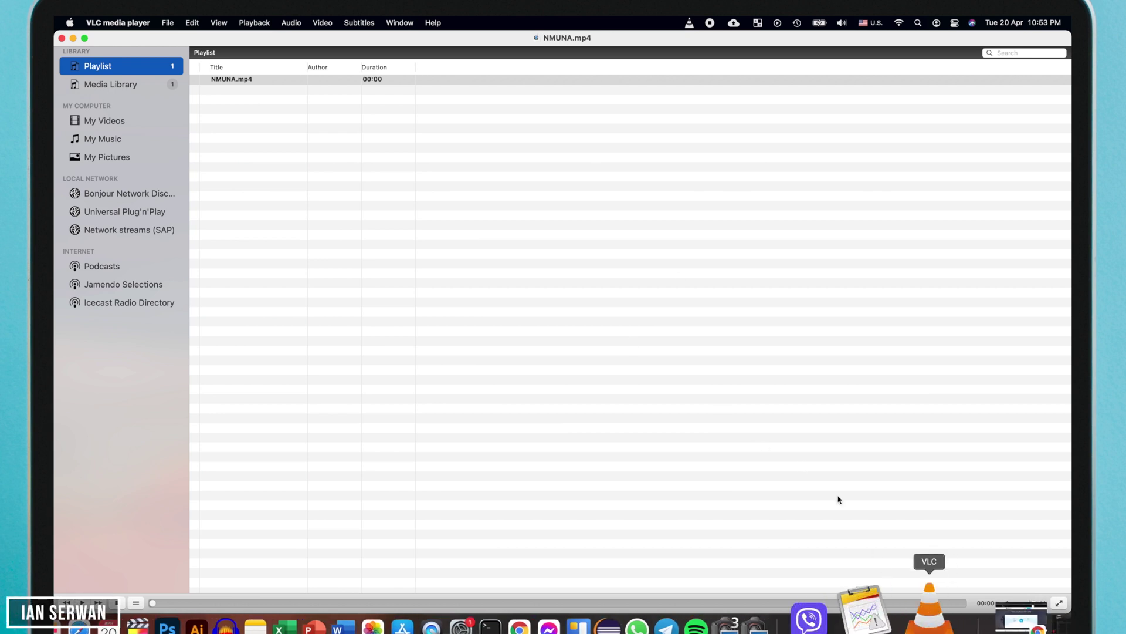
pyautogui.rightClick(930, 610)
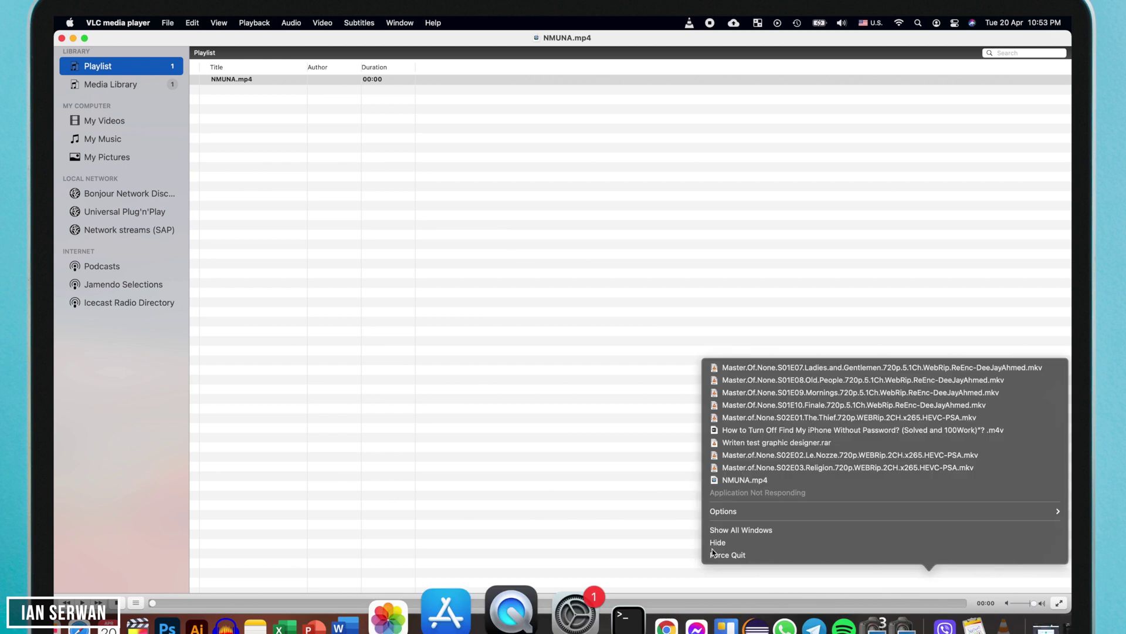
pyautogui.click(748, 554)
pyautogui.moveTo(370, 141); pyautogui.dragTo(154, 293)
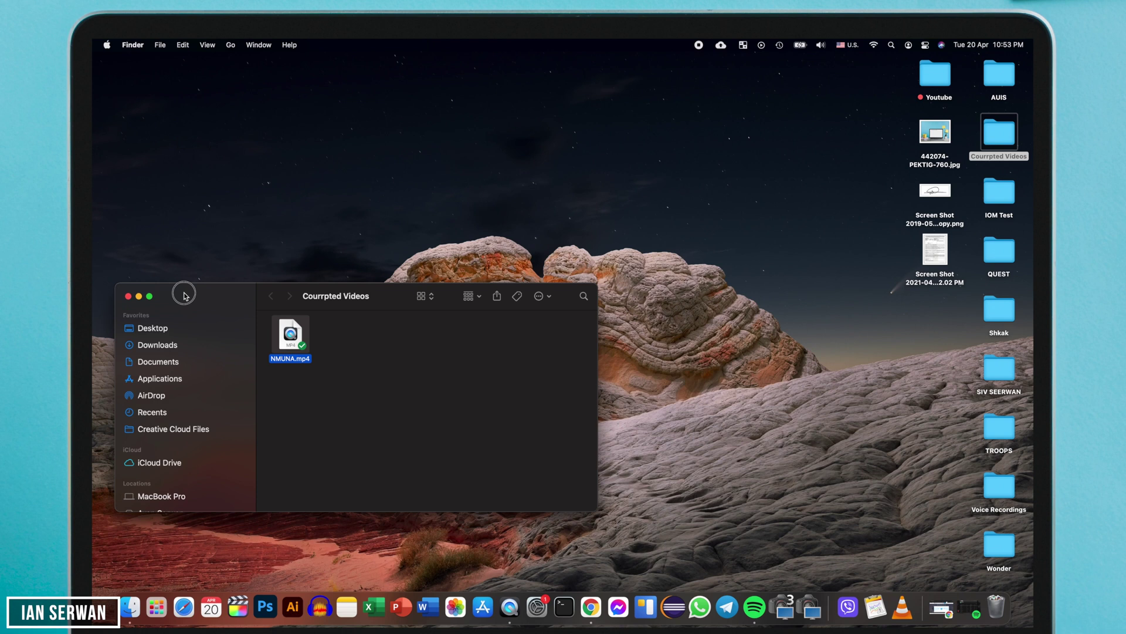
pyautogui.moveTo(224, 297); pyautogui.dragTo(490, 251)
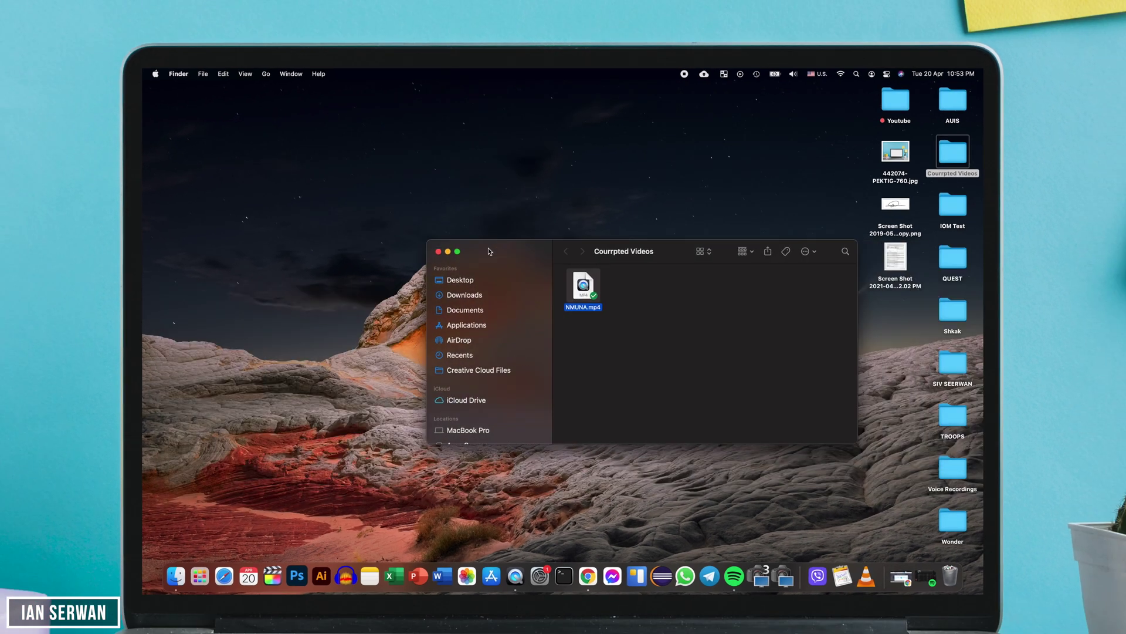
# - Bring Chrome forward, reload the online video repair page, and dismiss the notification request
pyautogui.click(587, 575)
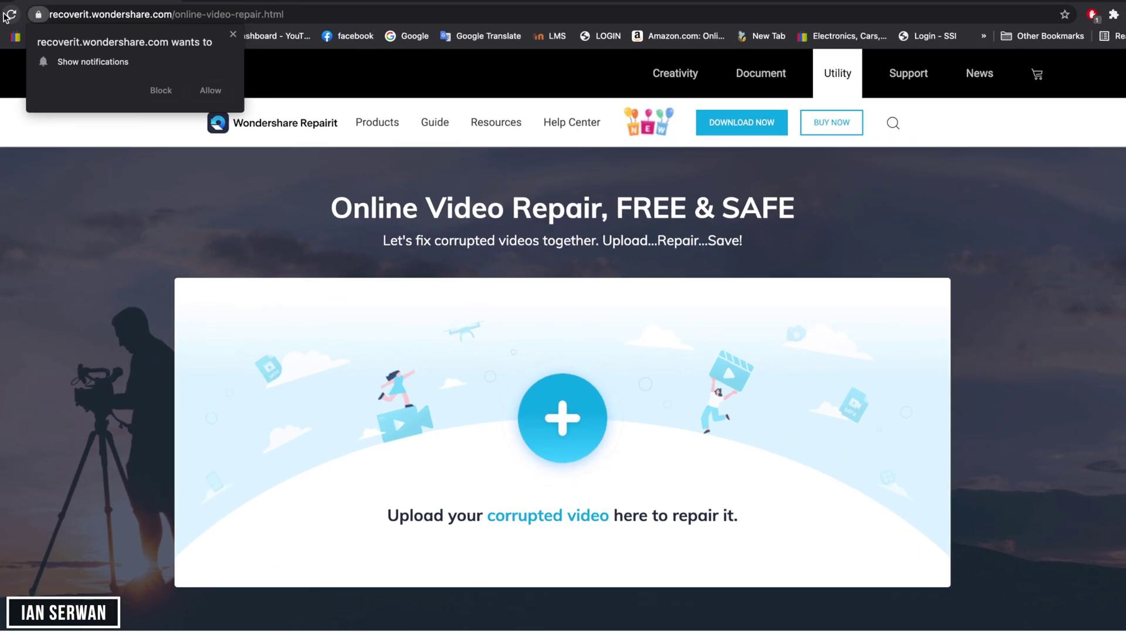
pyautogui.press('super+r')
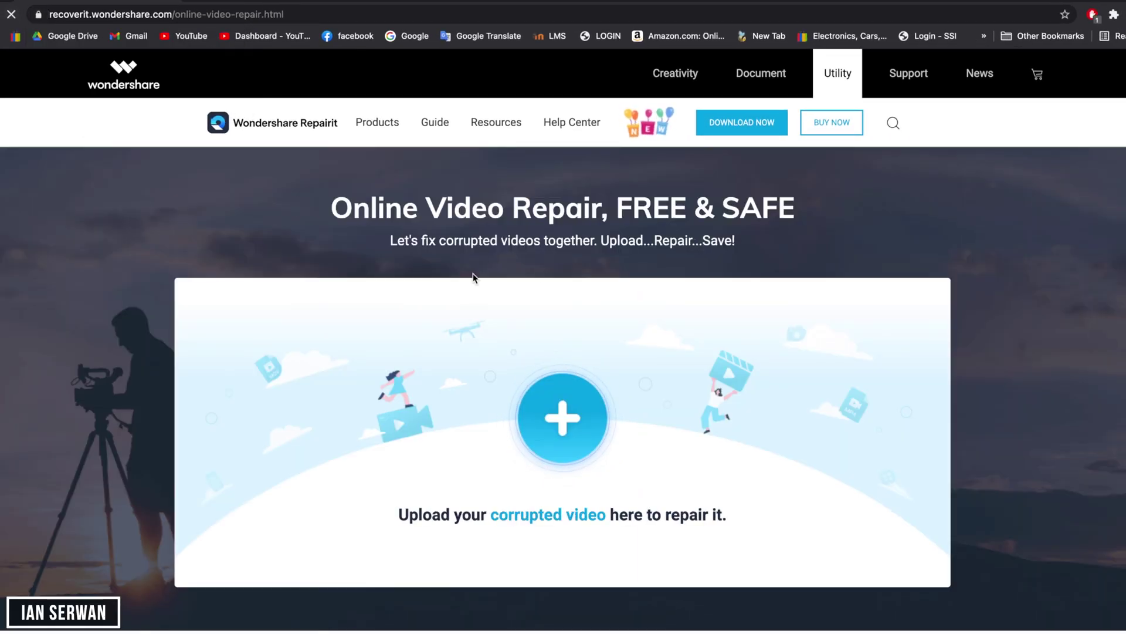
pyautogui.scroll(-5, 474, 277)
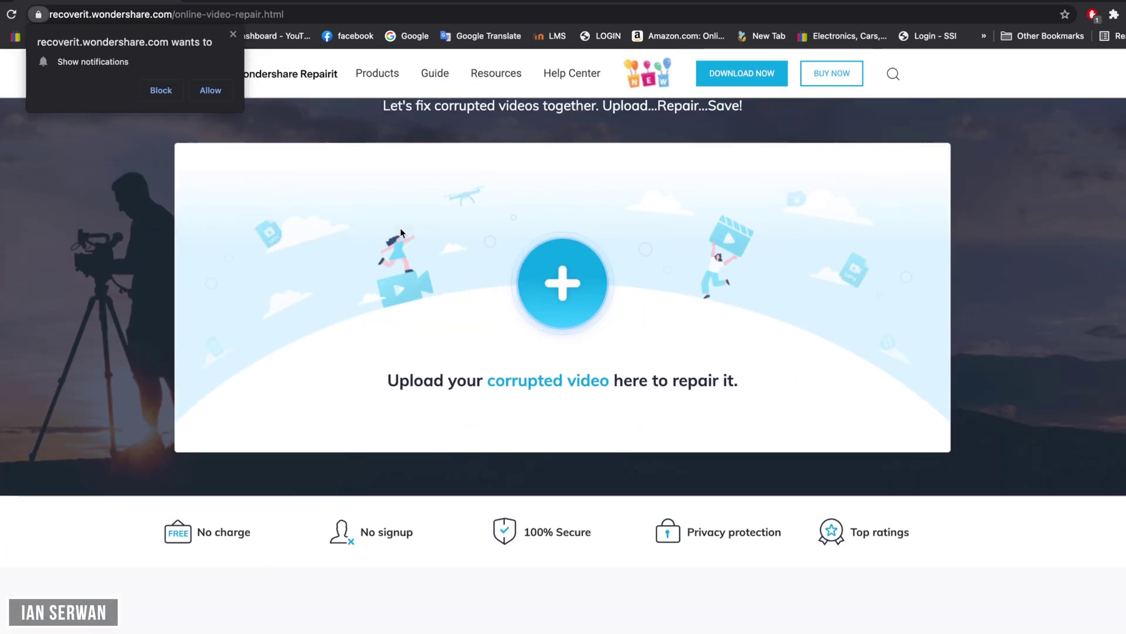
pyautogui.click(233, 35)
# - Scroll through the page reviewing the Repairit Online versus Repairit Desktop comparison
pyautogui.scroll(-5, 321, 233)
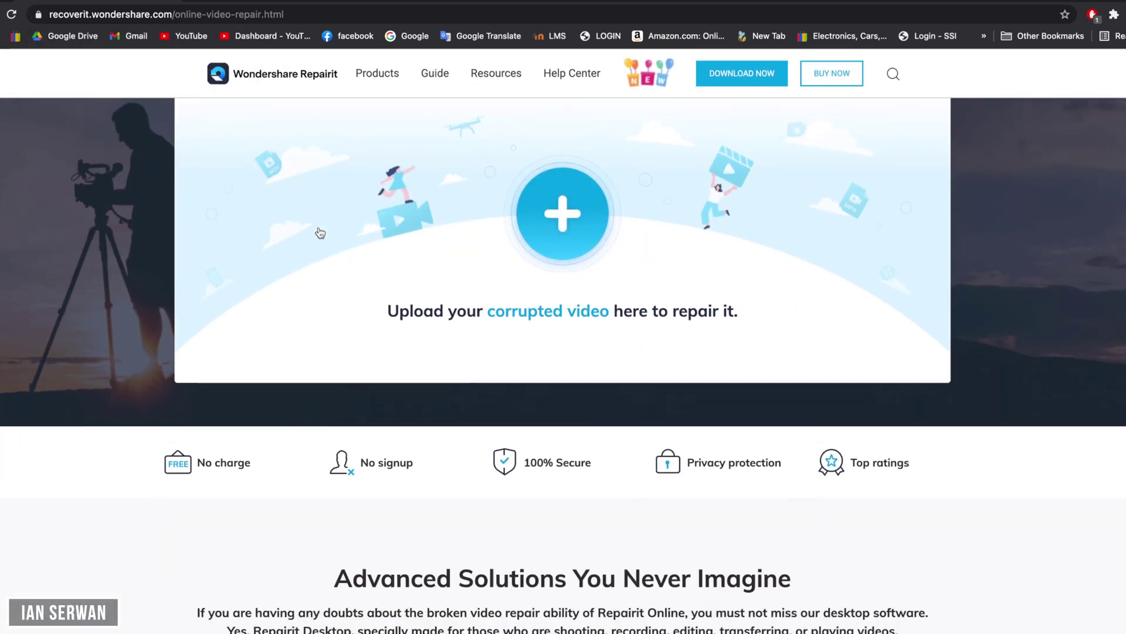
pyautogui.scroll(-10, 320, 233)
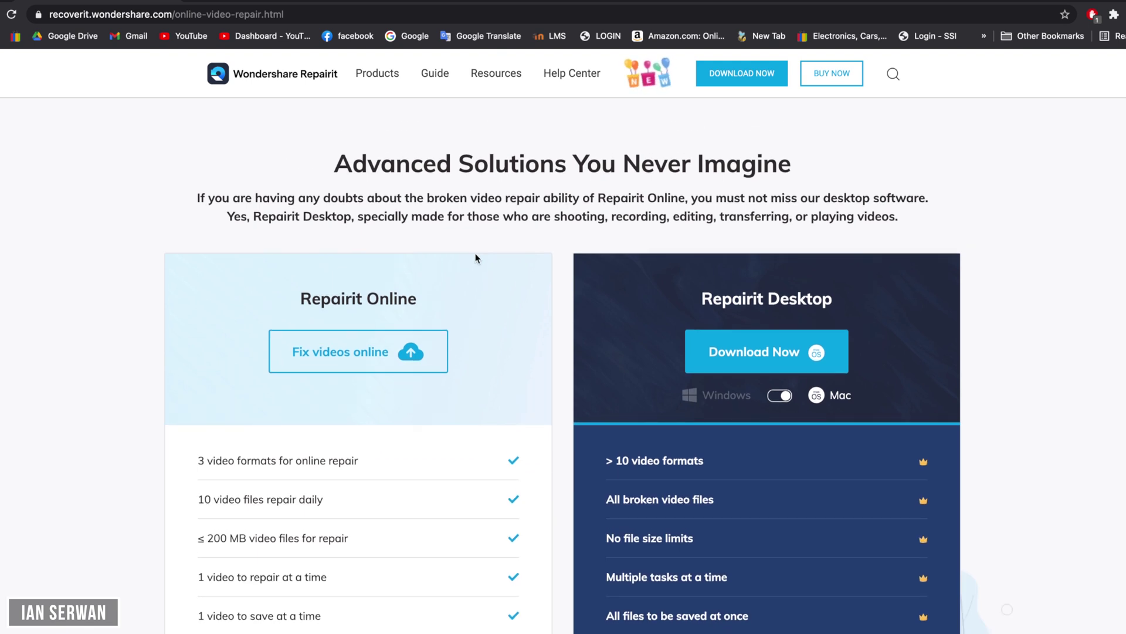
pyautogui.scroll(-4, 475, 257)
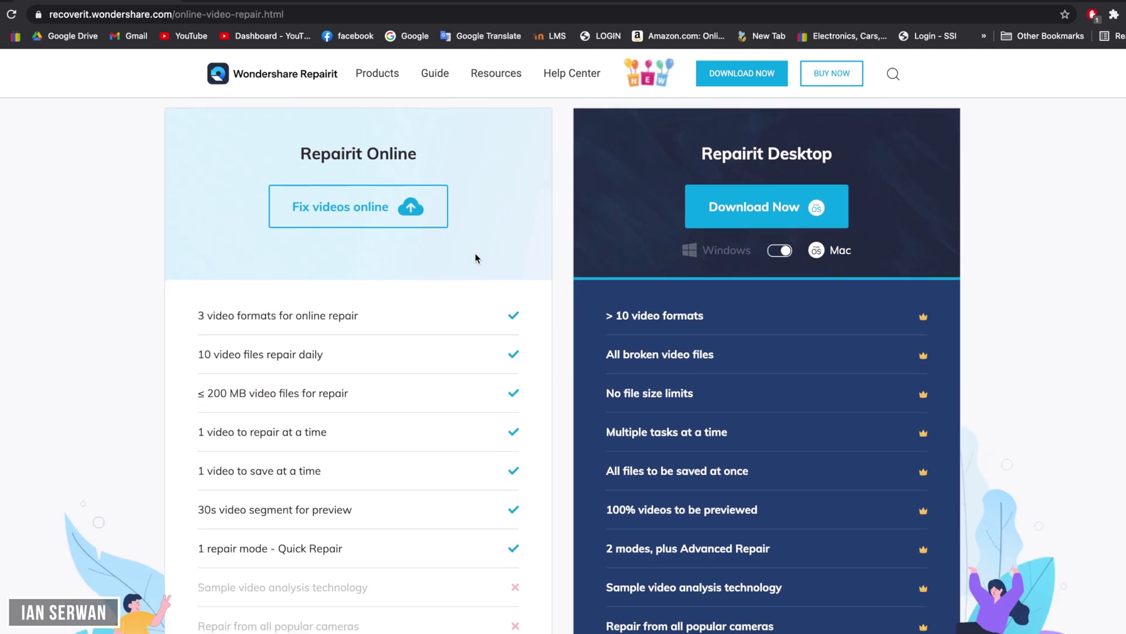
pyautogui.scroll(-6, 475, 259)
pyautogui.scroll(-6, 476, 258)
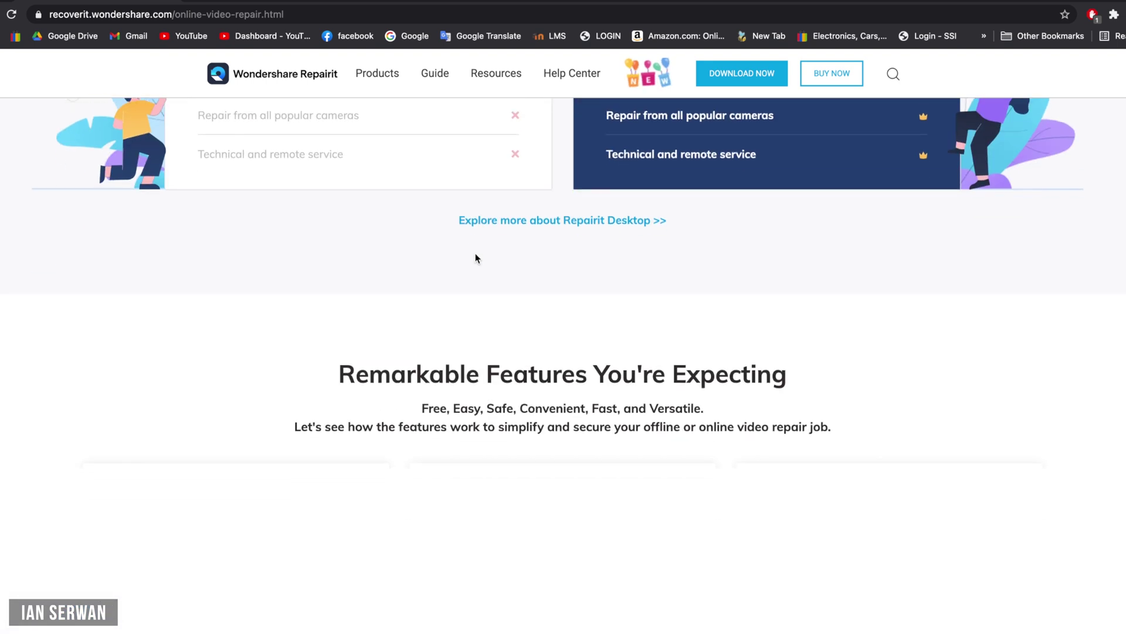
pyautogui.scroll(-8, 476, 258)
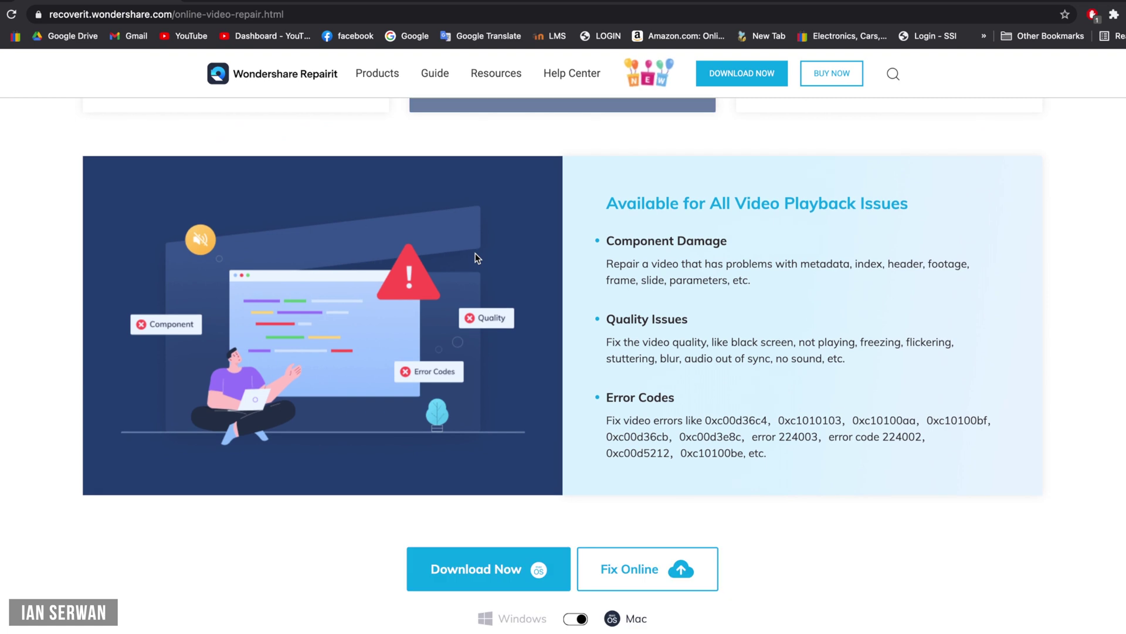
pyautogui.scroll(3, 476, 257)
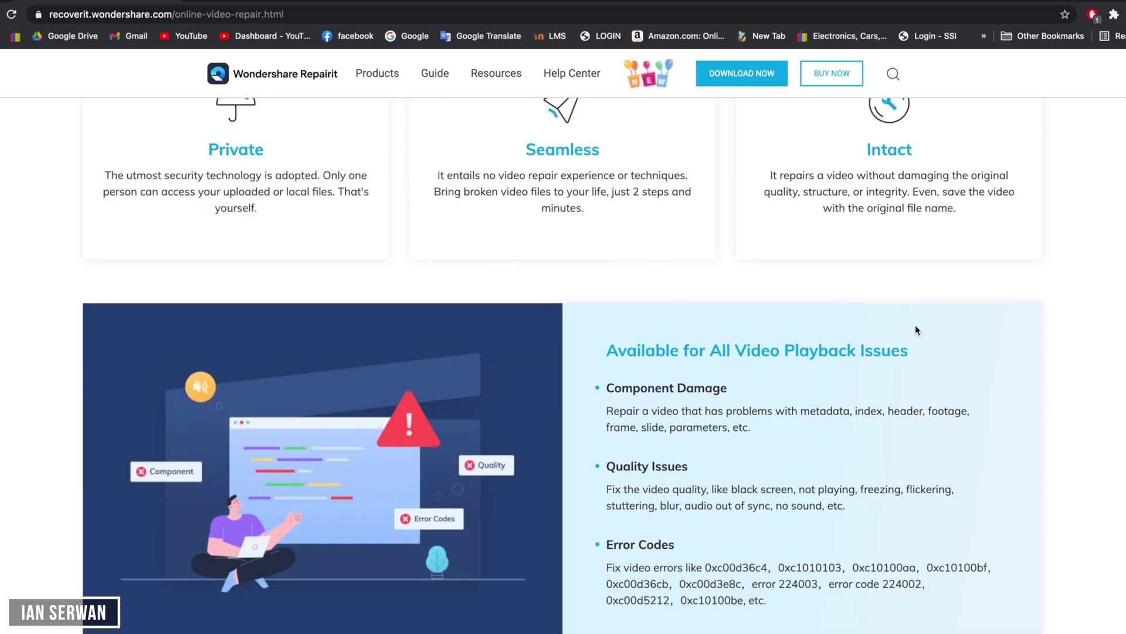
pyautogui.scroll(-2, 916, 328)
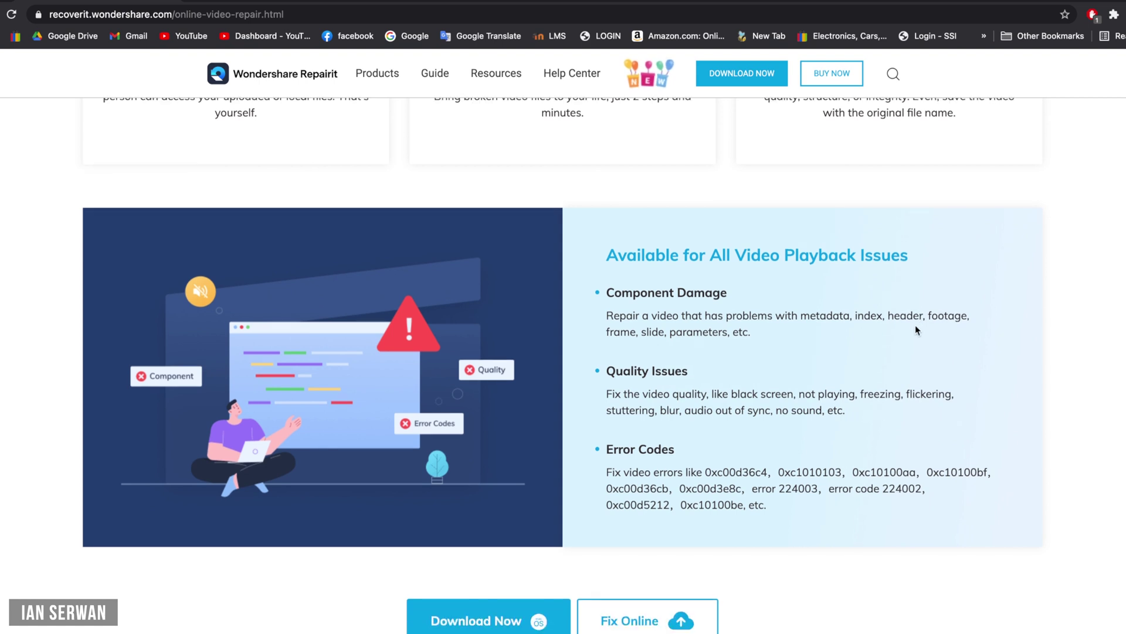
pyautogui.scroll(-15, 917, 330)
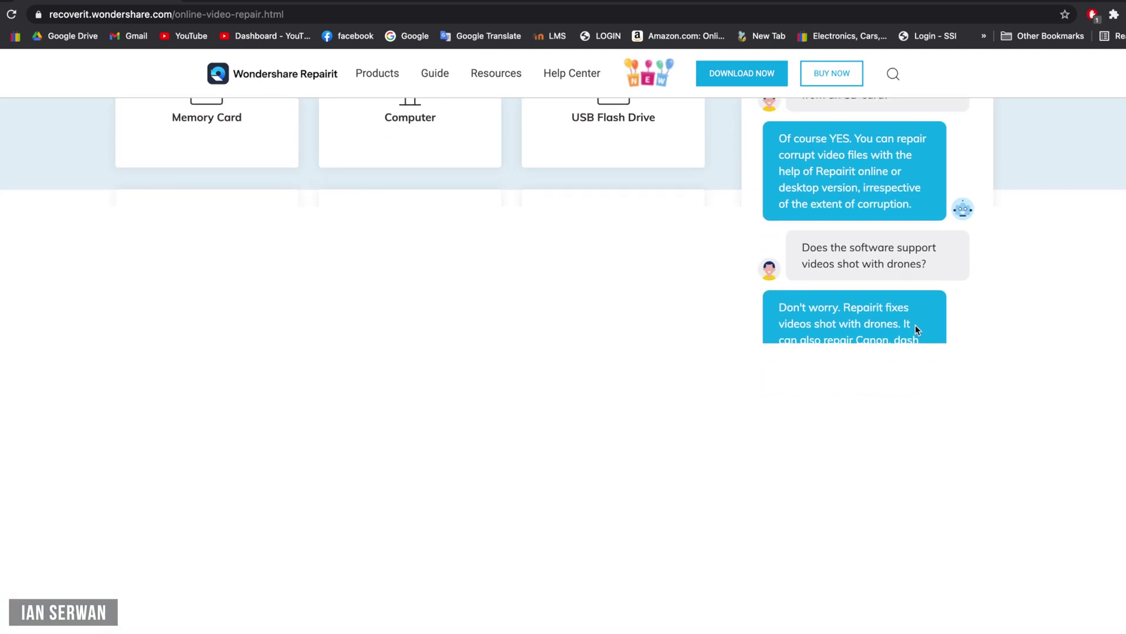
pyautogui.scroll(4, 917, 329)
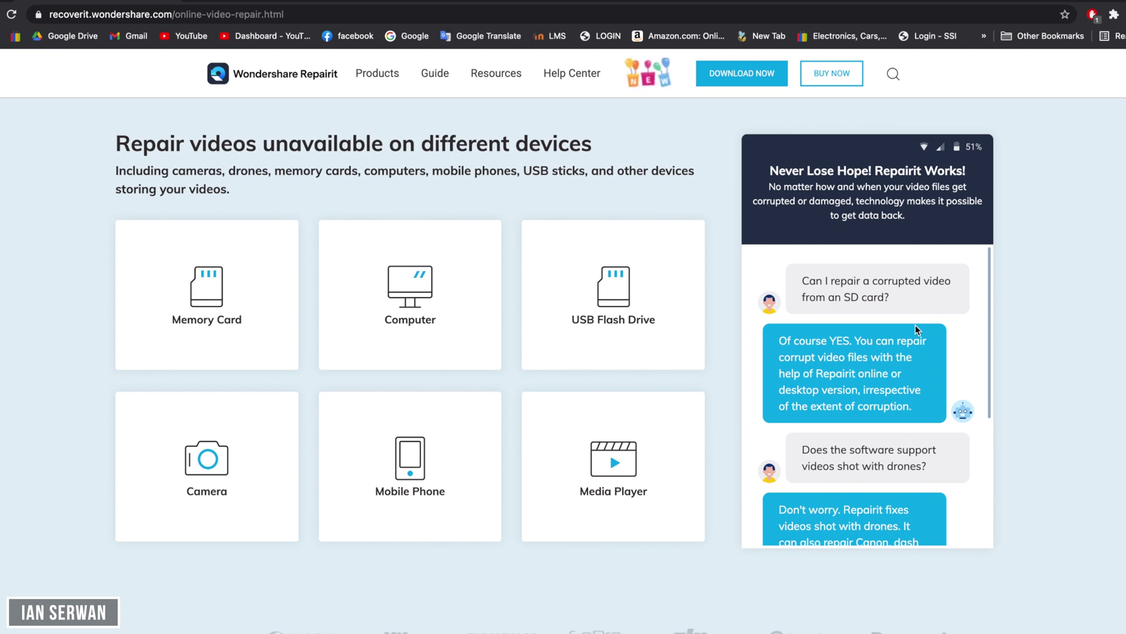
pyautogui.scroll(-5, 917, 330)
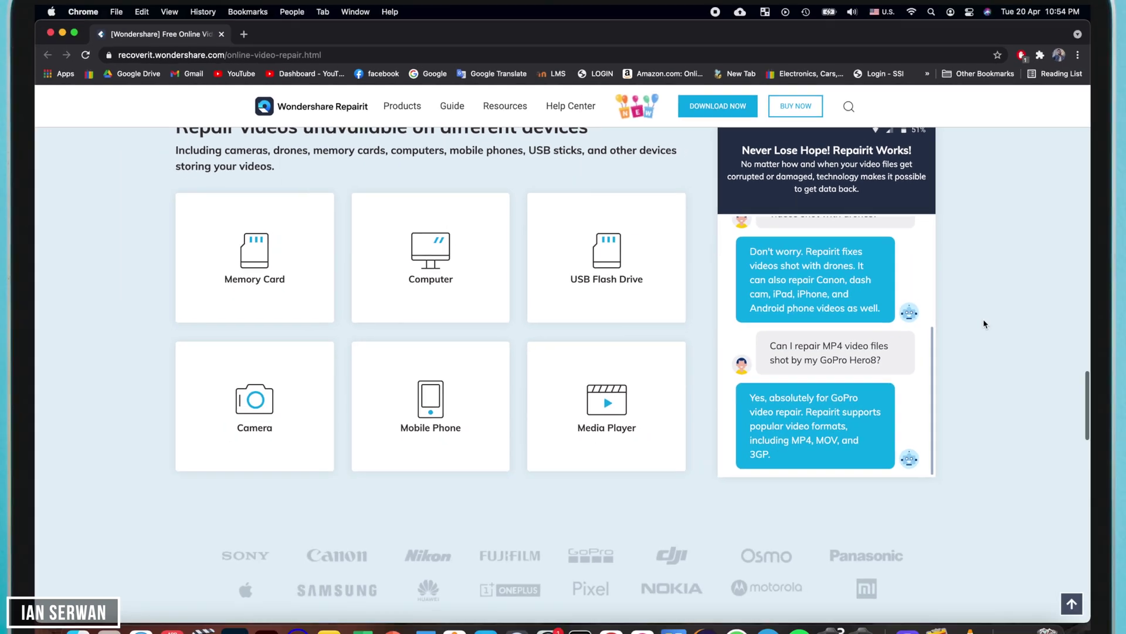
pyautogui.scroll(-10, 984, 322)
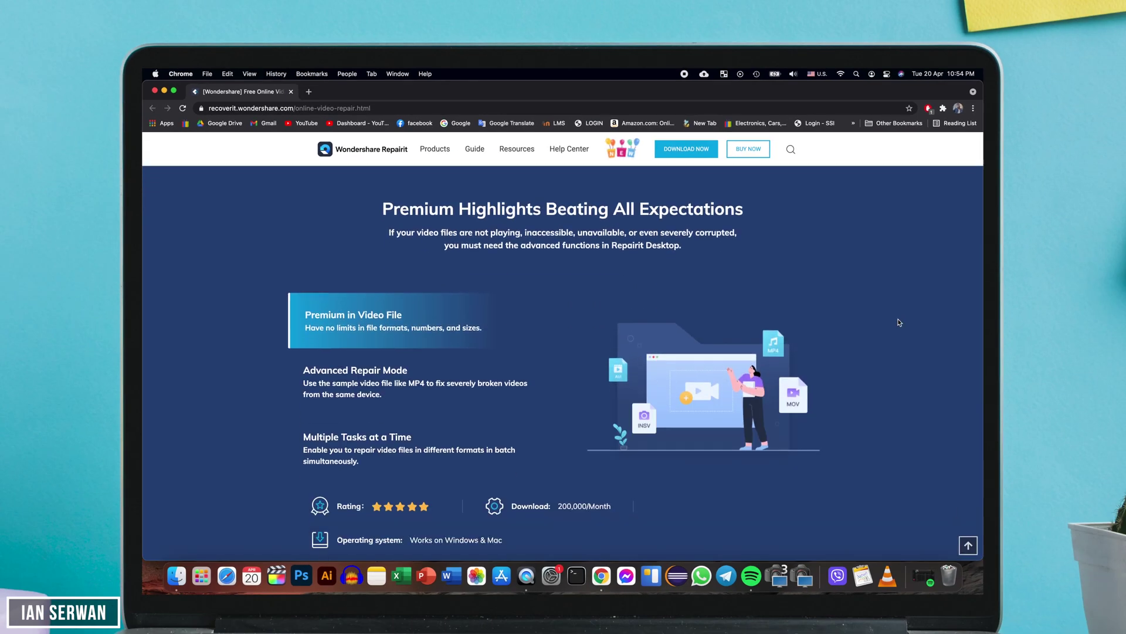
pyautogui.scroll(5, 899, 322)
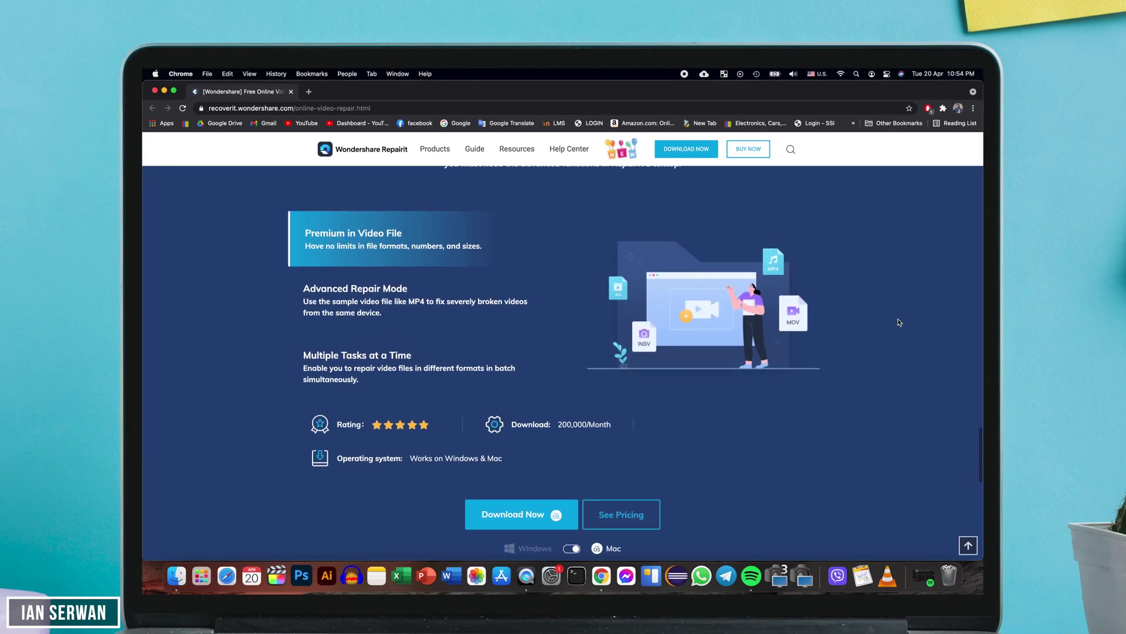
pyautogui.scroll(-15, 521, 420)
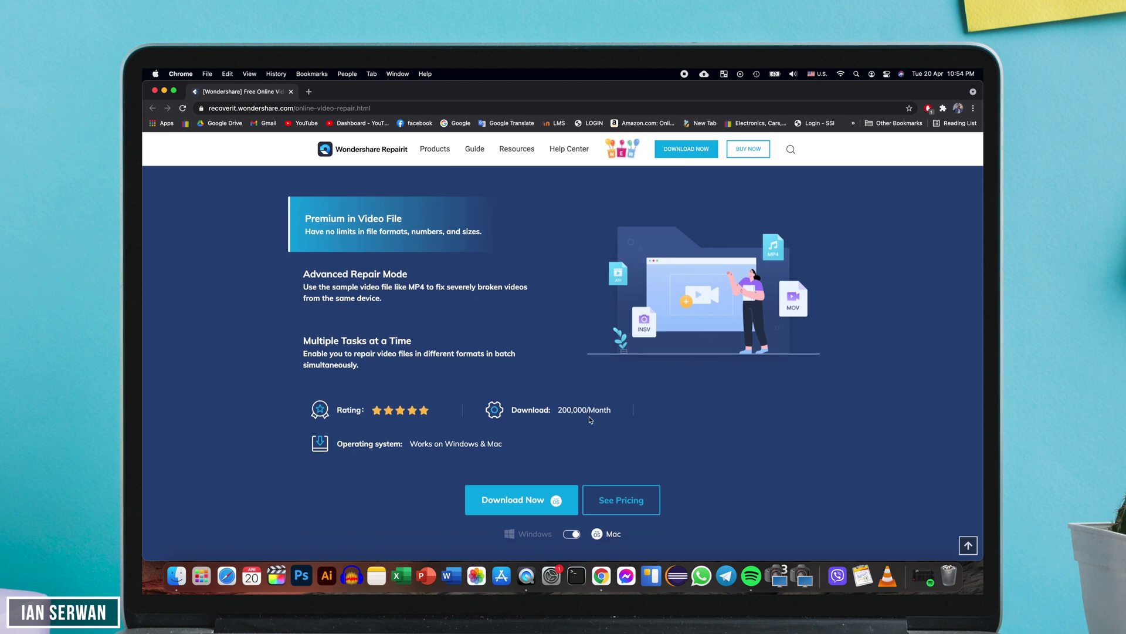
pyautogui.scroll(5, 590, 420)
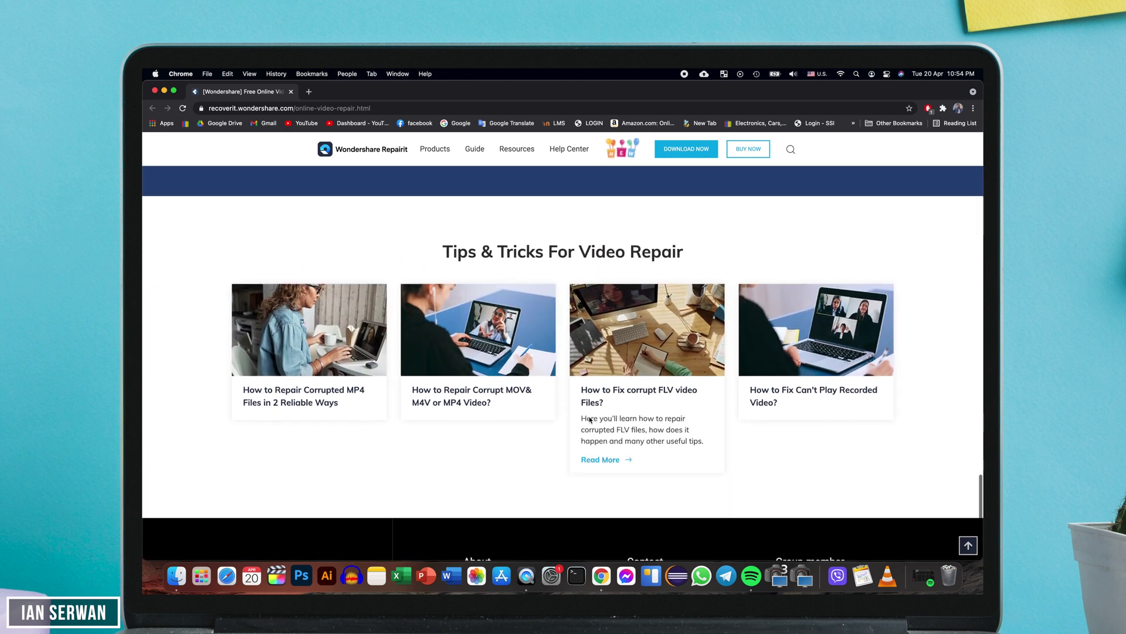
pyautogui.scroll(-5, 590, 419)
pyautogui.scroll(15, 589, 420)
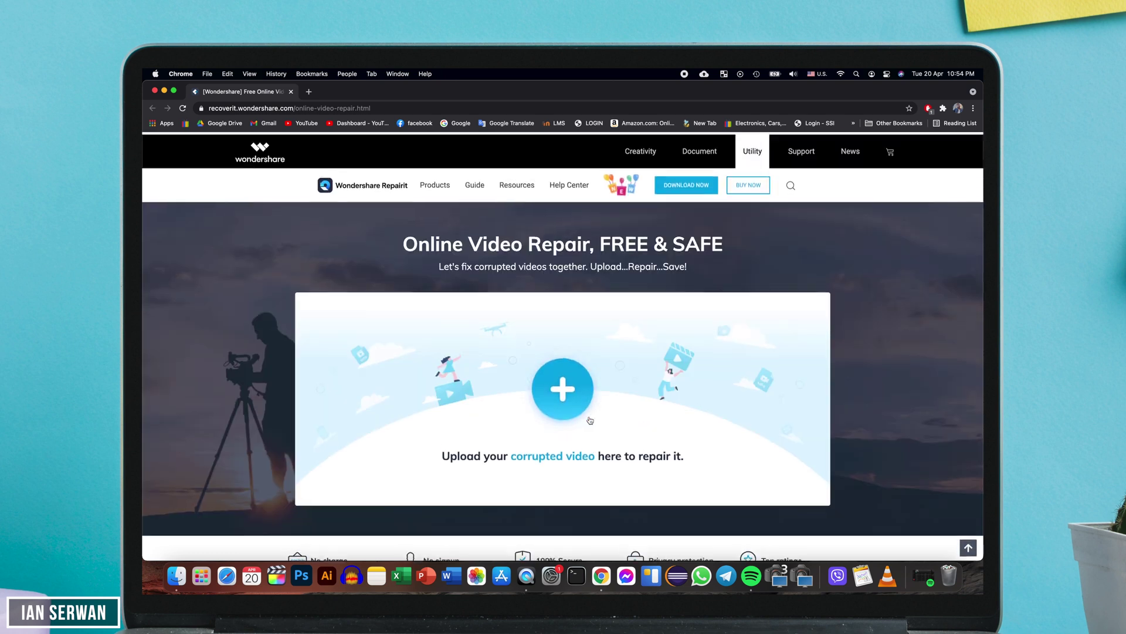
pyautogui.scroll(-8, 589, 420)
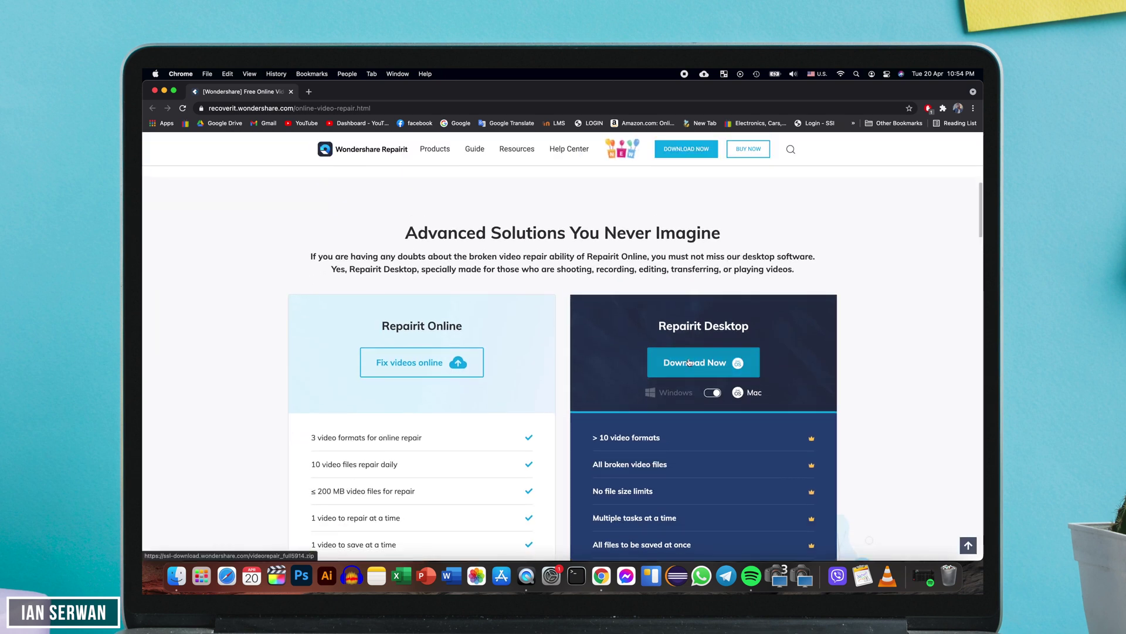
# - Save videorepair_setup_full5914.zip into Downloads > Apps, unzip it, and launch Repairit Installer
pyautogui.rightClick(682, 372)
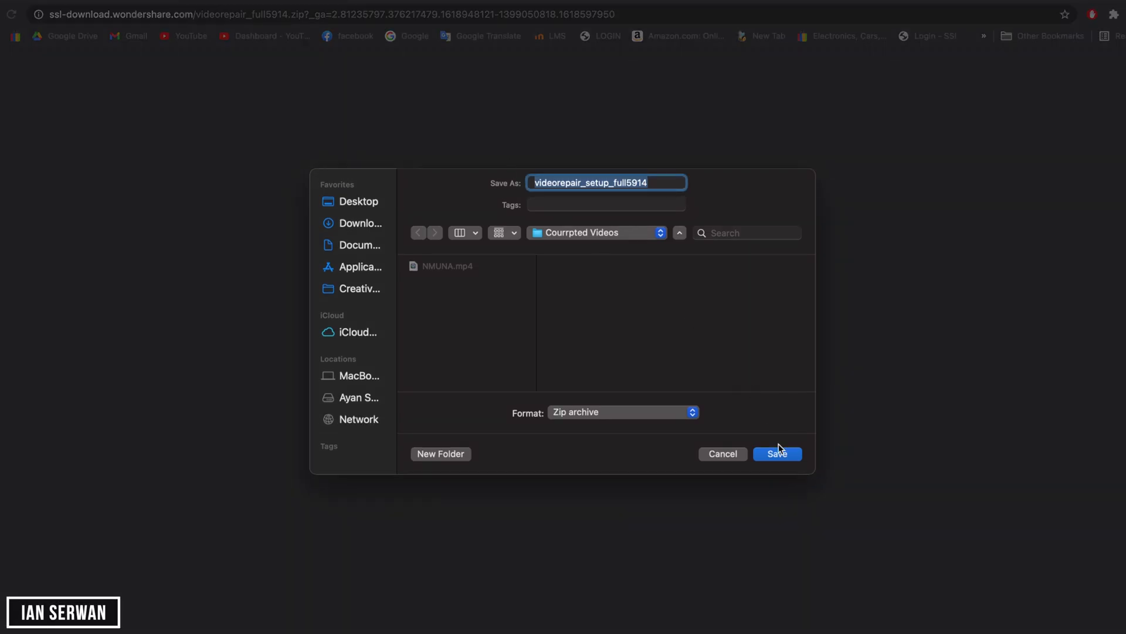
pyautogui.click(366, 223)
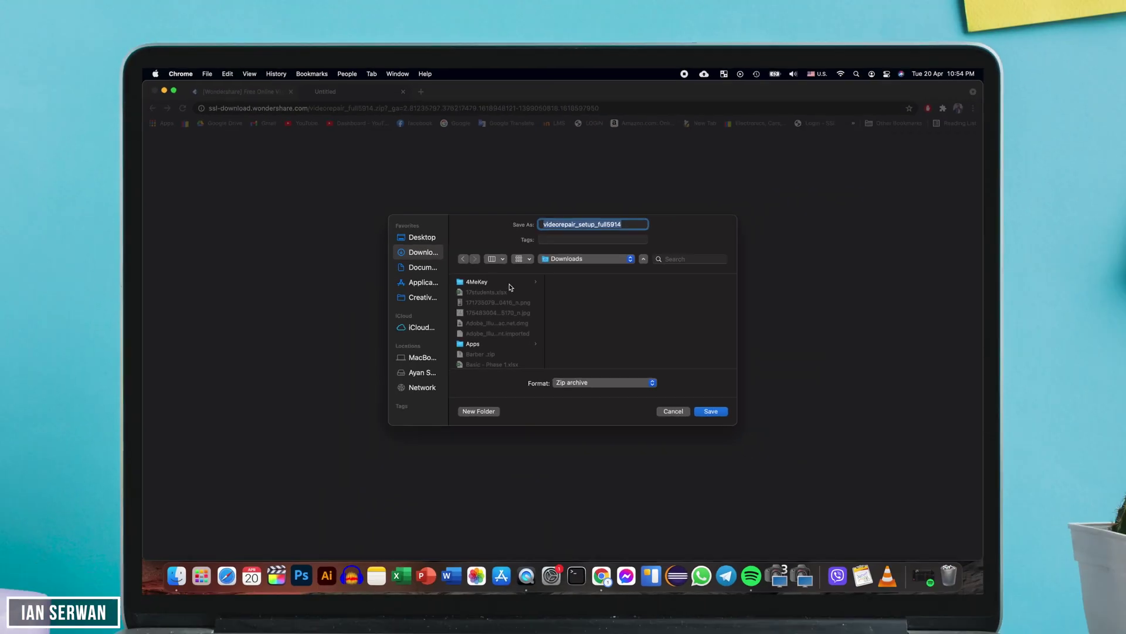
pyautogui.click(491, 343)
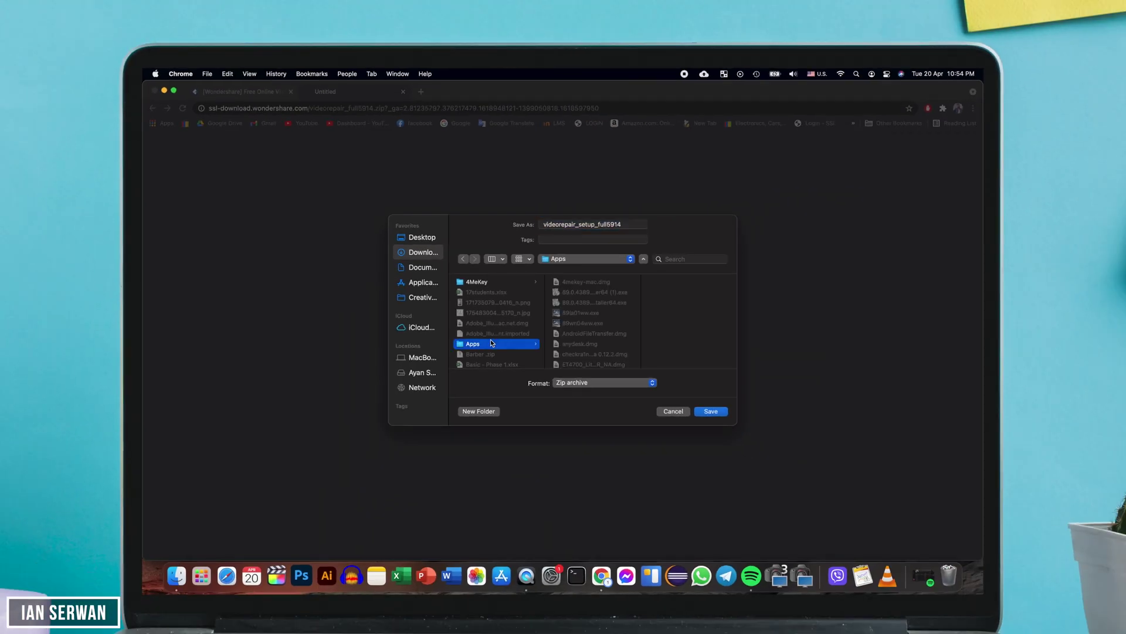
pyautogui.click(711, 412)
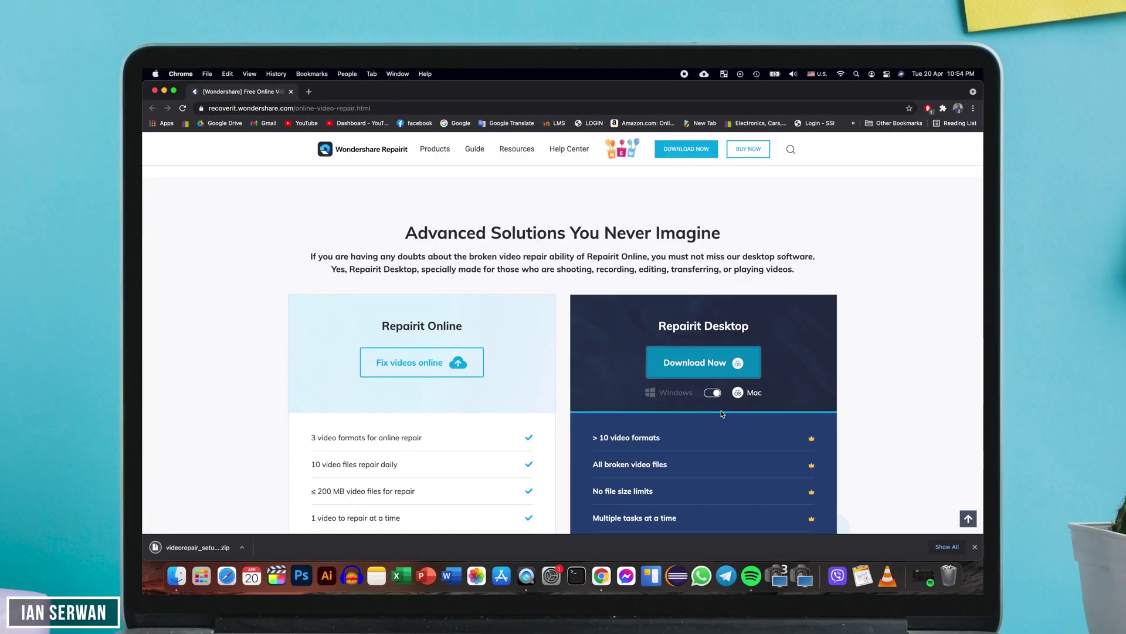
pyautogui.click(176, 547)
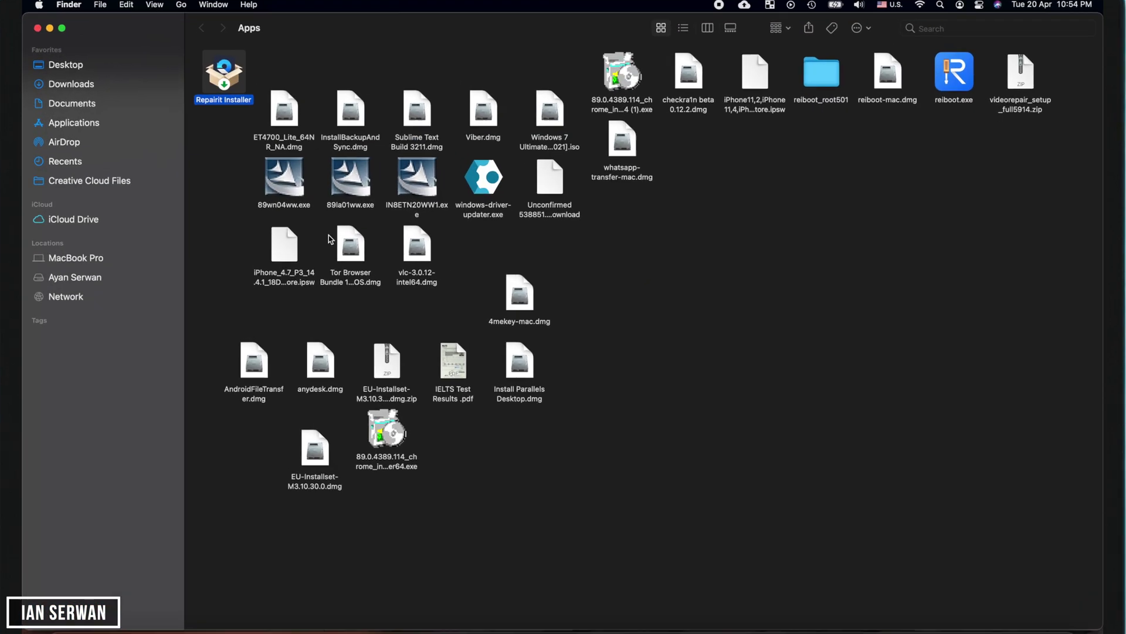
pyautogui.doubleClick(299, 128)
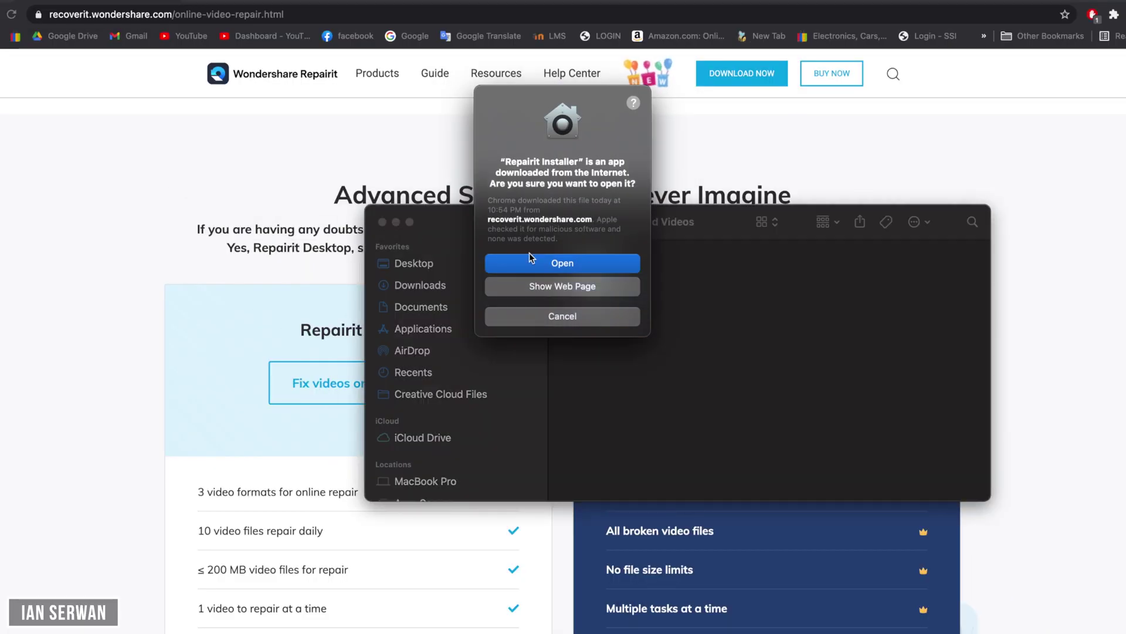
# - Approve opening the installer, minimize the folder window, and install Wondershare Repairit 2.5.1
pyautogui.click(547, 263)
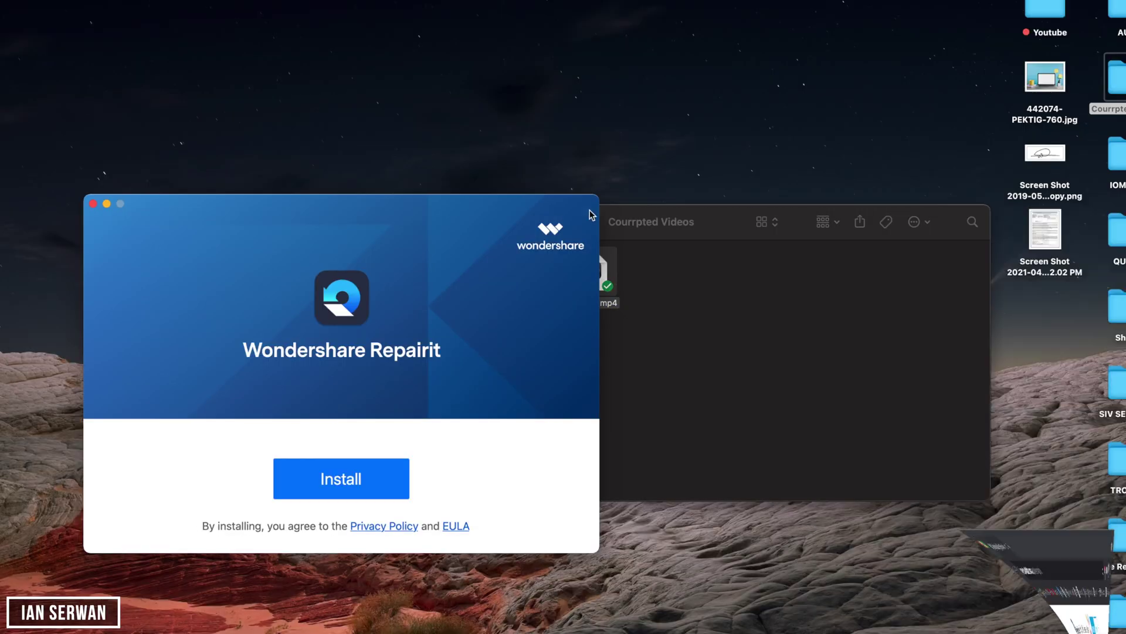
pyautogui.click(646, 262)
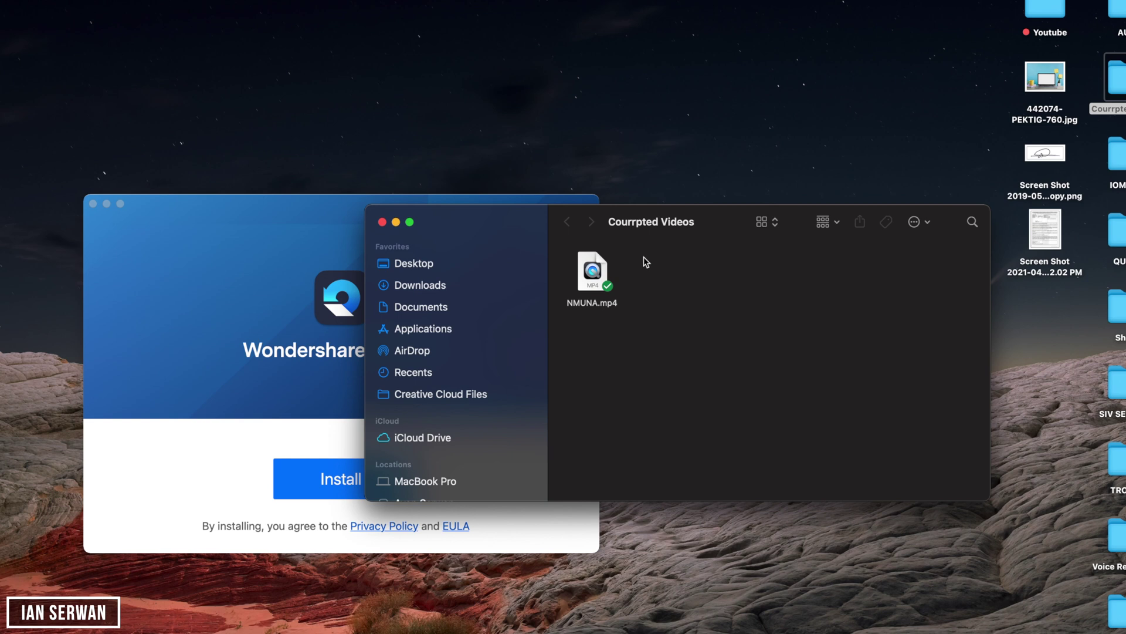
pyautogui.click(395, 223)
pyautogui.moveTo(414, 194); pyautogui.dragTo(601, 151)
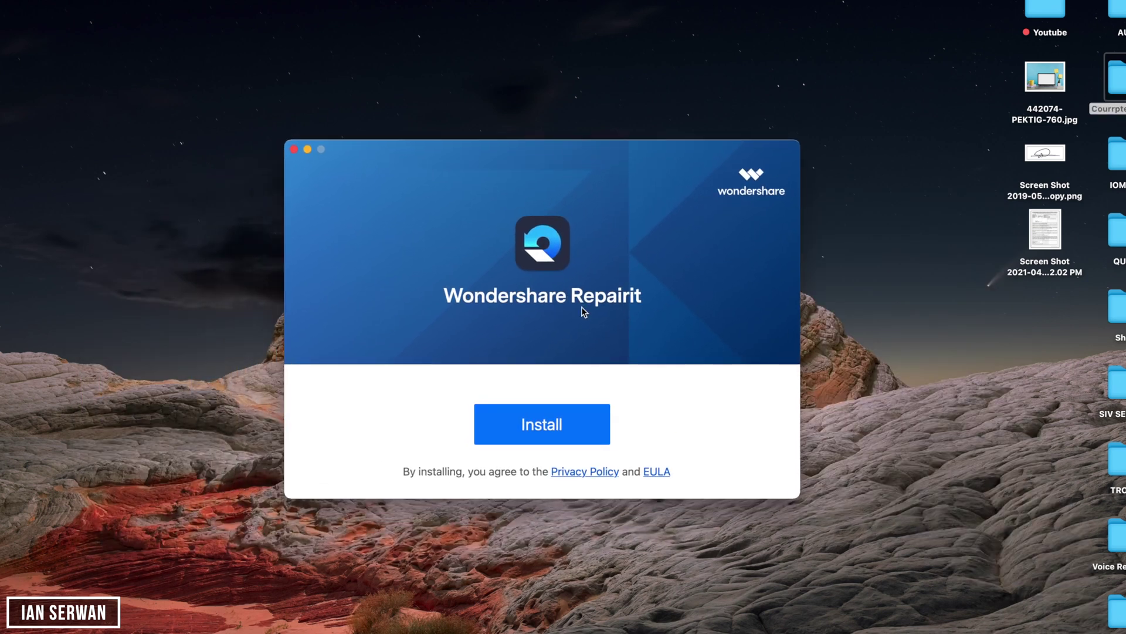
pyautogui.click(561, 421)
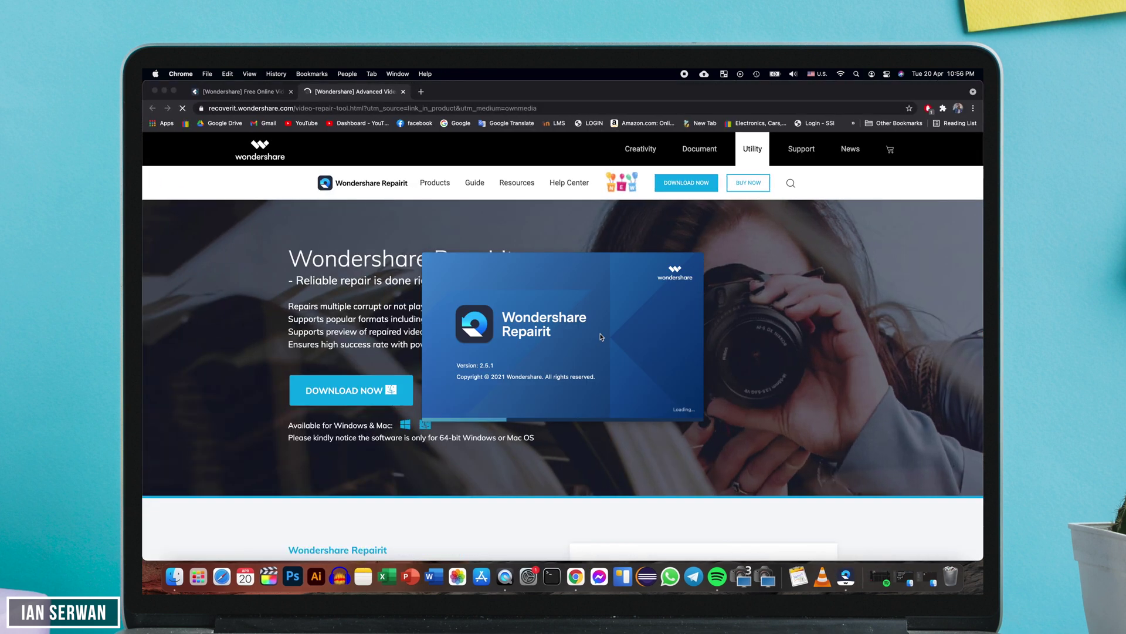
# - Cancel adding a video in Repairit, minimize it, and return to Chrome's Installation Successful page
pyautogui.click(165, 91)
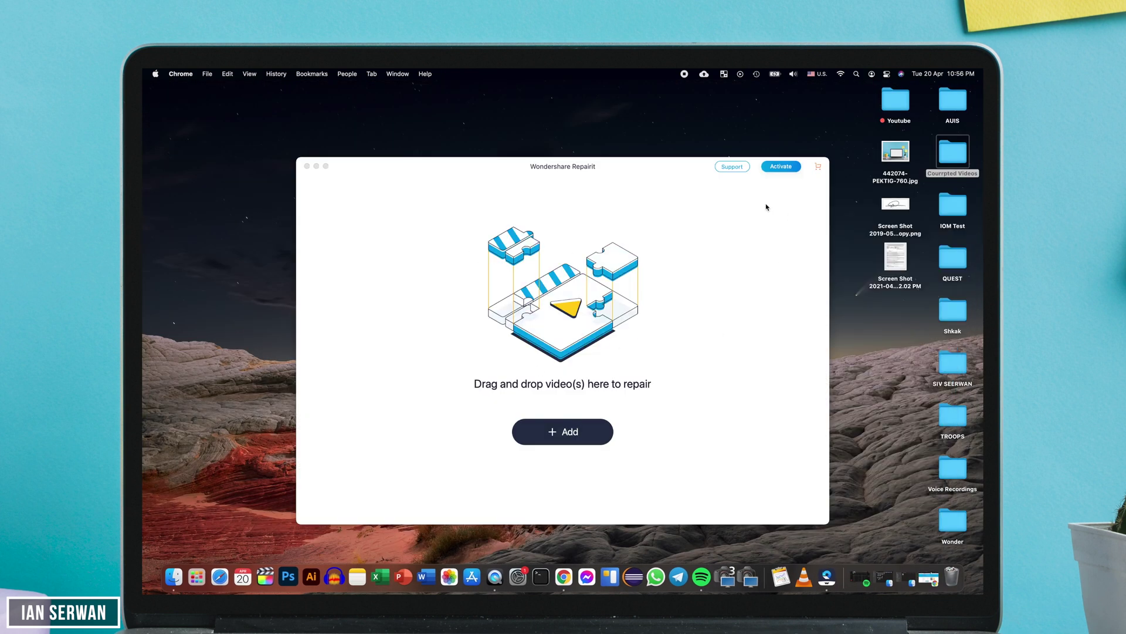
pyautogui.click(588, 428)
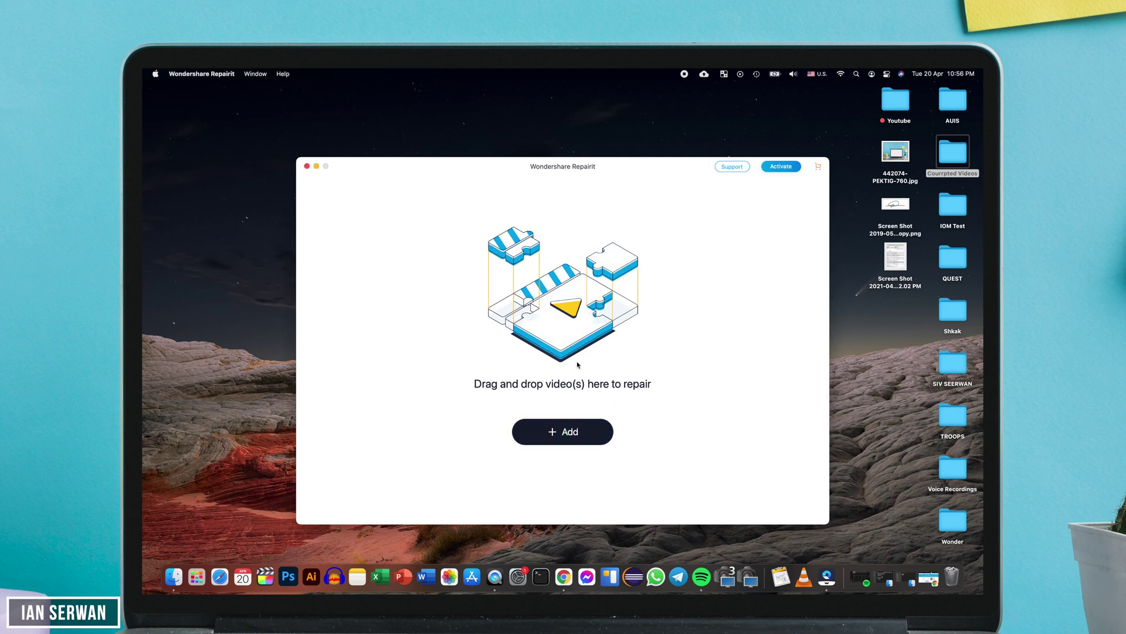
pyautogui.click(578, 429)
pyautogui.scroll(-4, 595, 340)
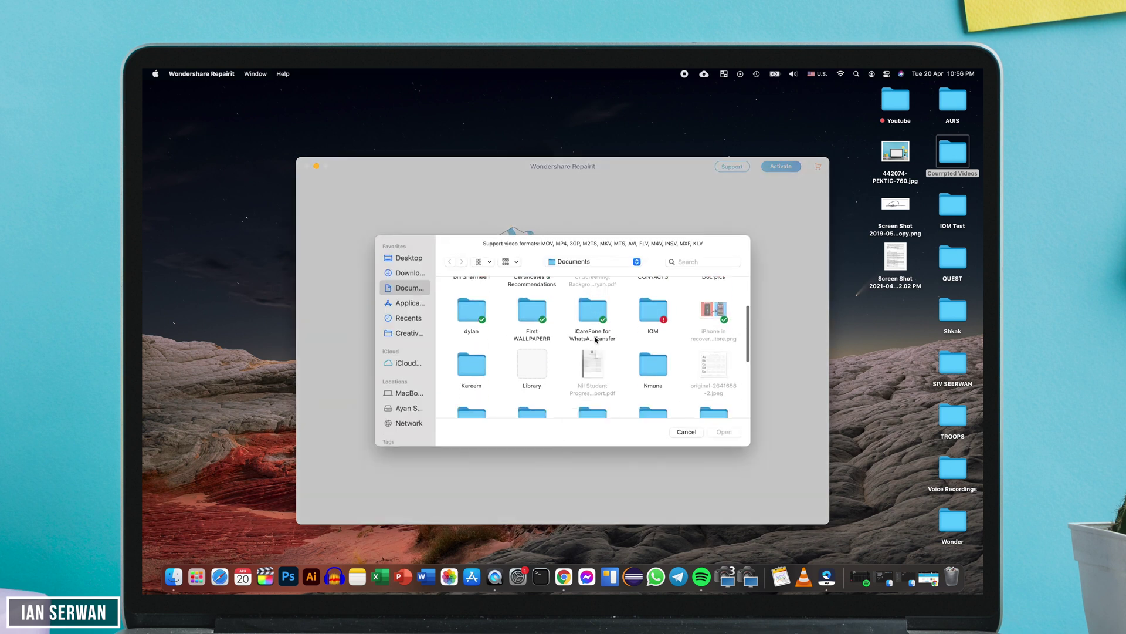
pyautogui.click(690, 433)
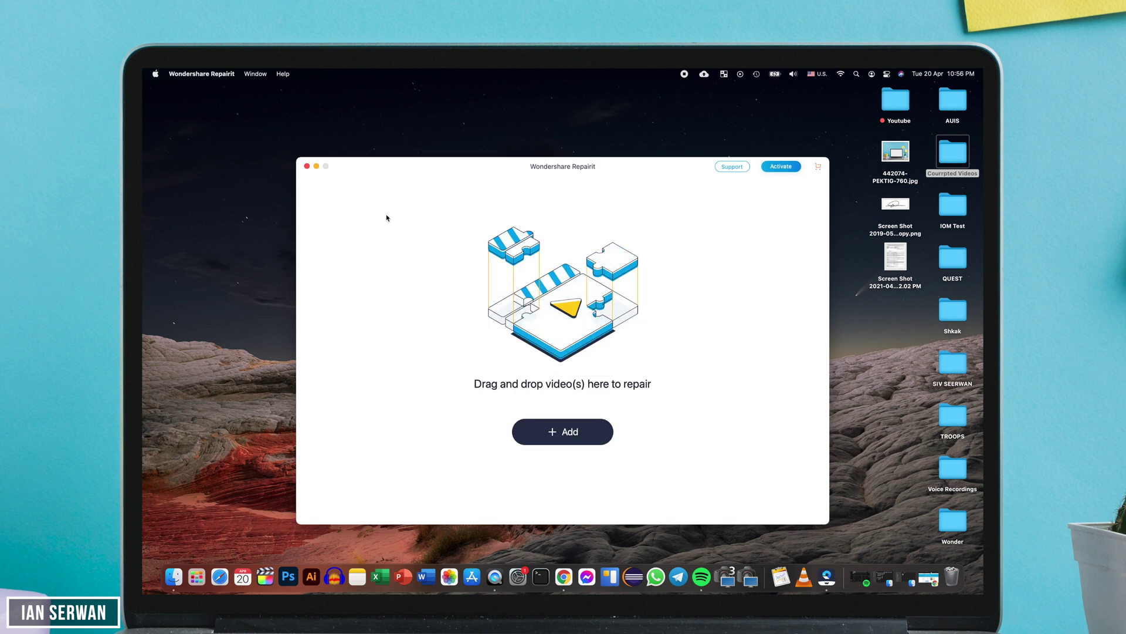
pyautogui.click(313, 167)
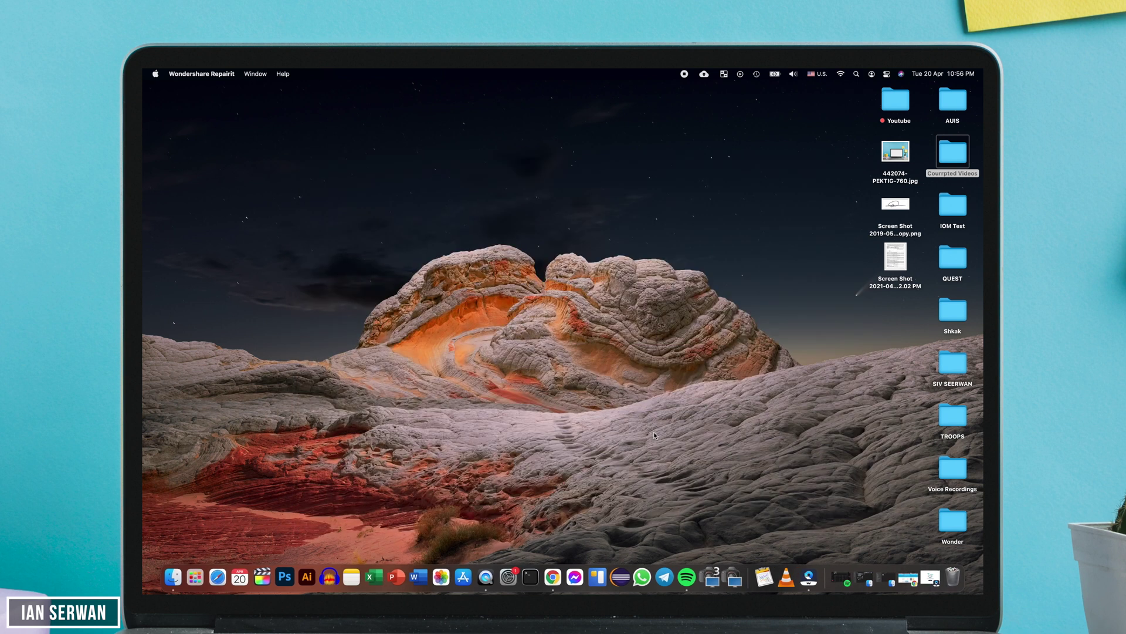
pyautogui.click(544, 566)
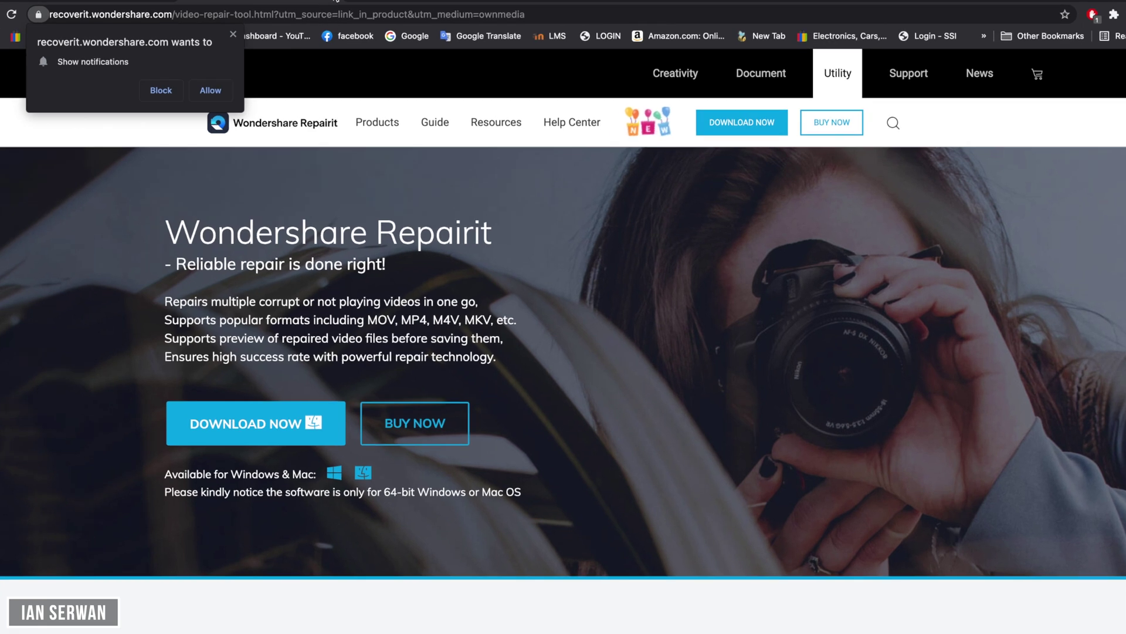
# - Switch to the online video repair tab and scroll up to its upload area
pyautogui.click(337, 1)
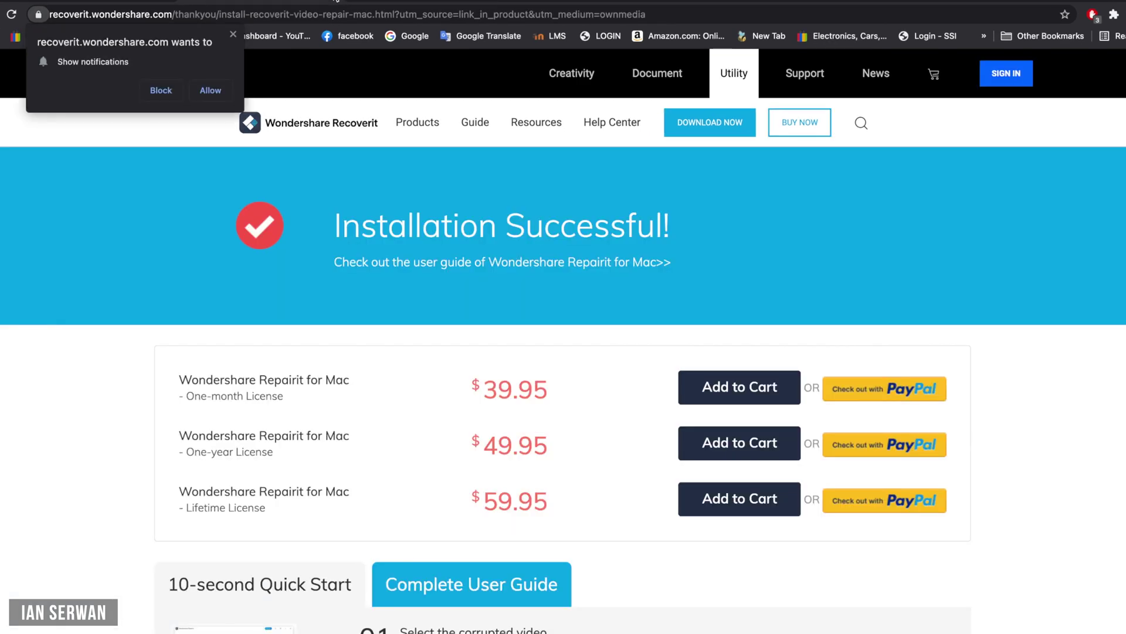
pyautogui.click(285, 2)
pyautogui.scroll(15, 348, 252)
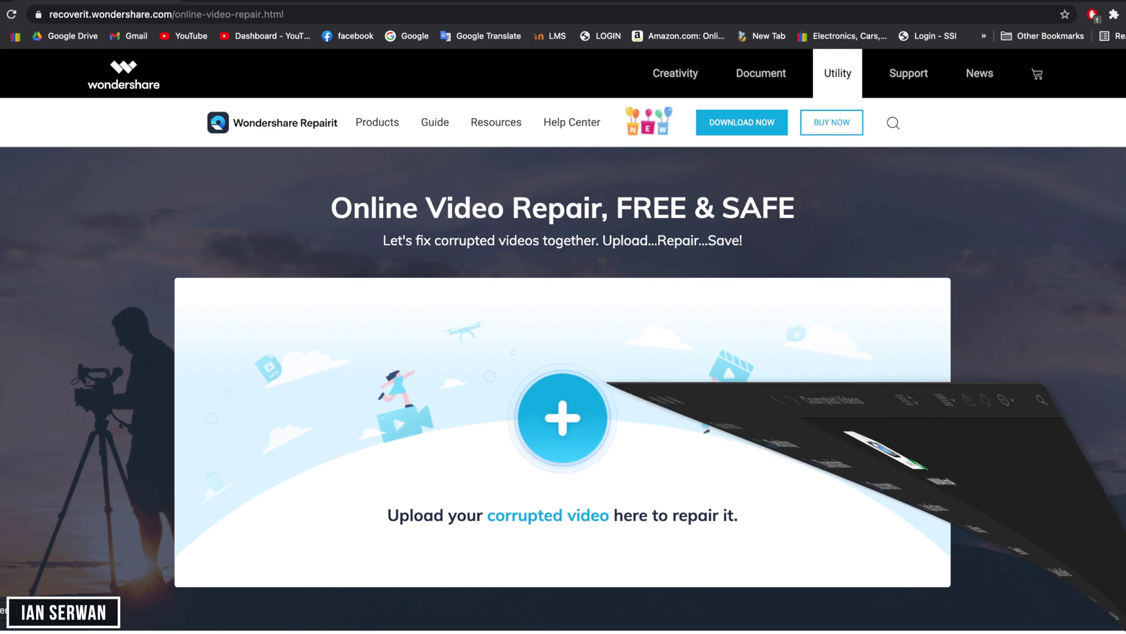
# - Confirm NMUNA.mp4 still won't play, then drag it from the folder into the upload area
pyautogui.doubleClick(581, 276)
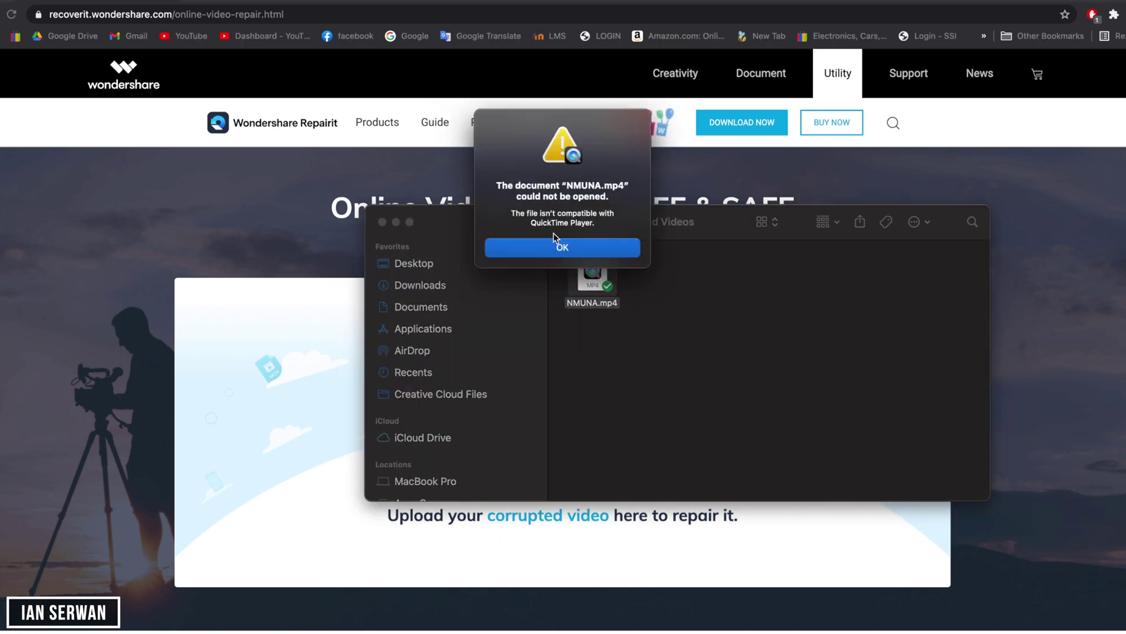
pyautogui.click(561, 247)
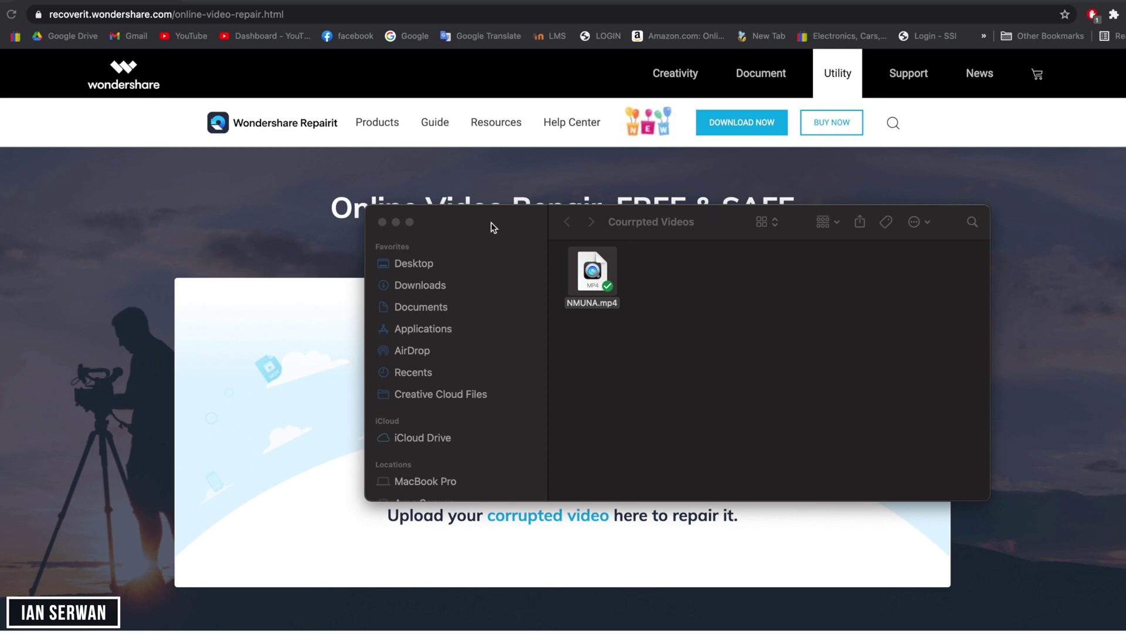
pyautogui.moveTo(491, 227); pyautogui.dragTo(999, 161)
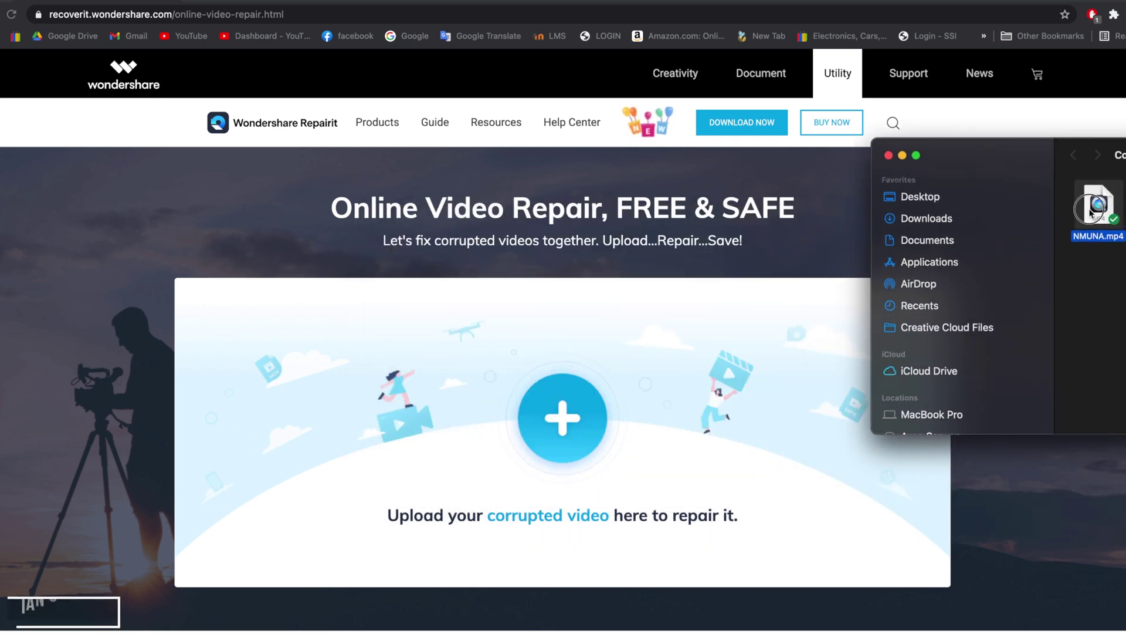
pyautogui.moveTo(1091, 213); pyautogui.dragTo(580, 423)
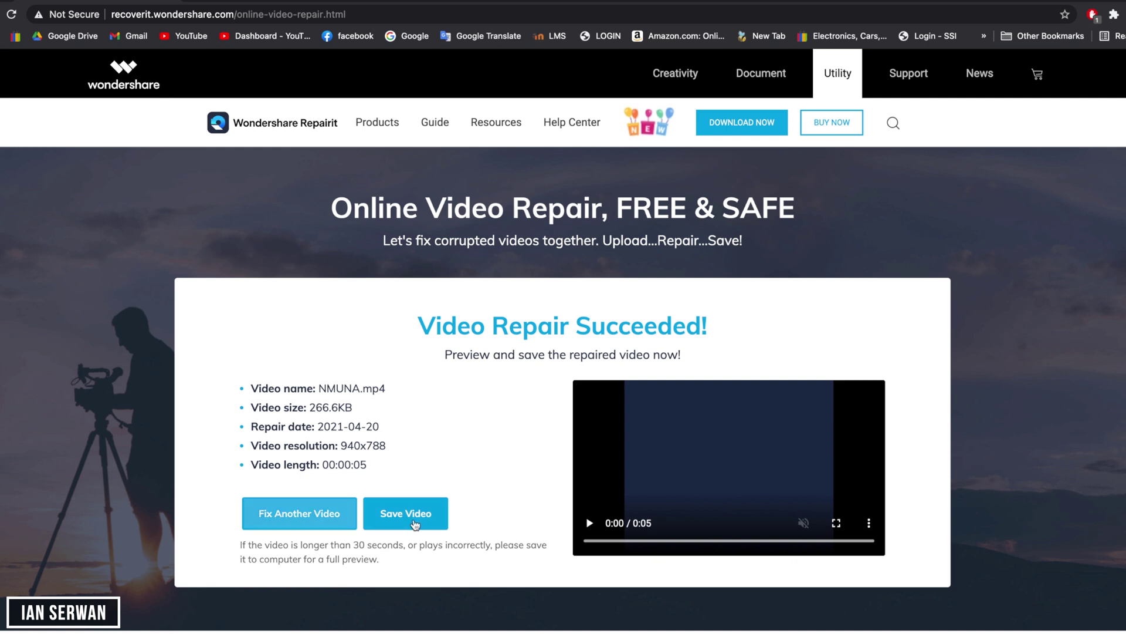
# - Play the repaired NMUNA.mp4 preview through to 0:05
pyautogui.click(591, 523)
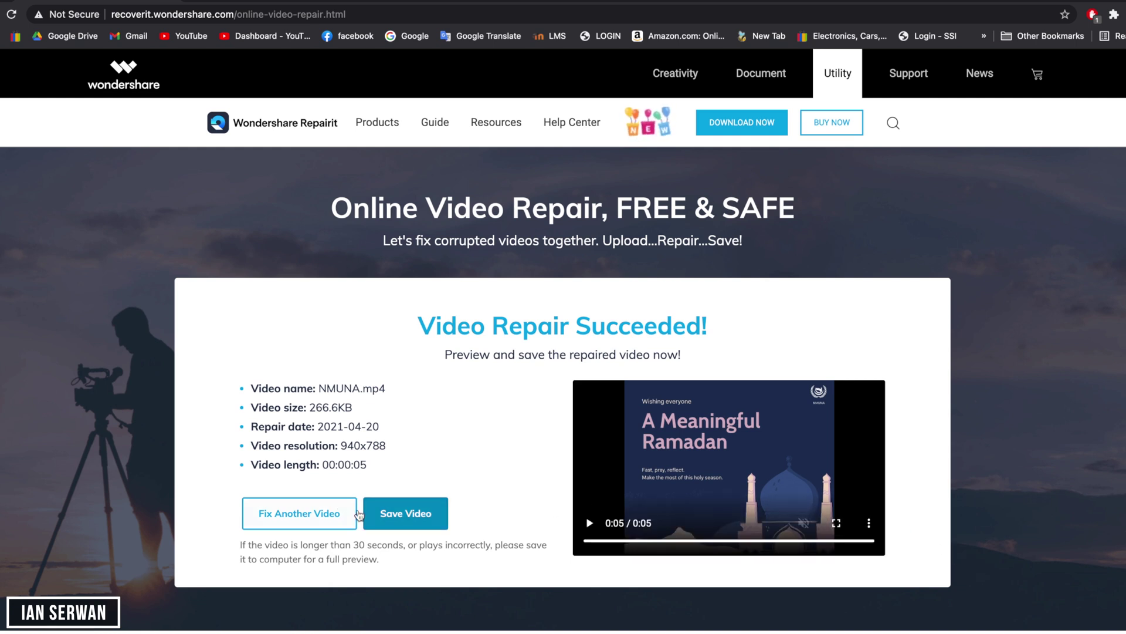
# - Save the repaired MPEG-4 as 'NMUNA Fixed' in Courrpted Videos, declining to replace NMUNA.mp4
pyautogui.click(404, 514)
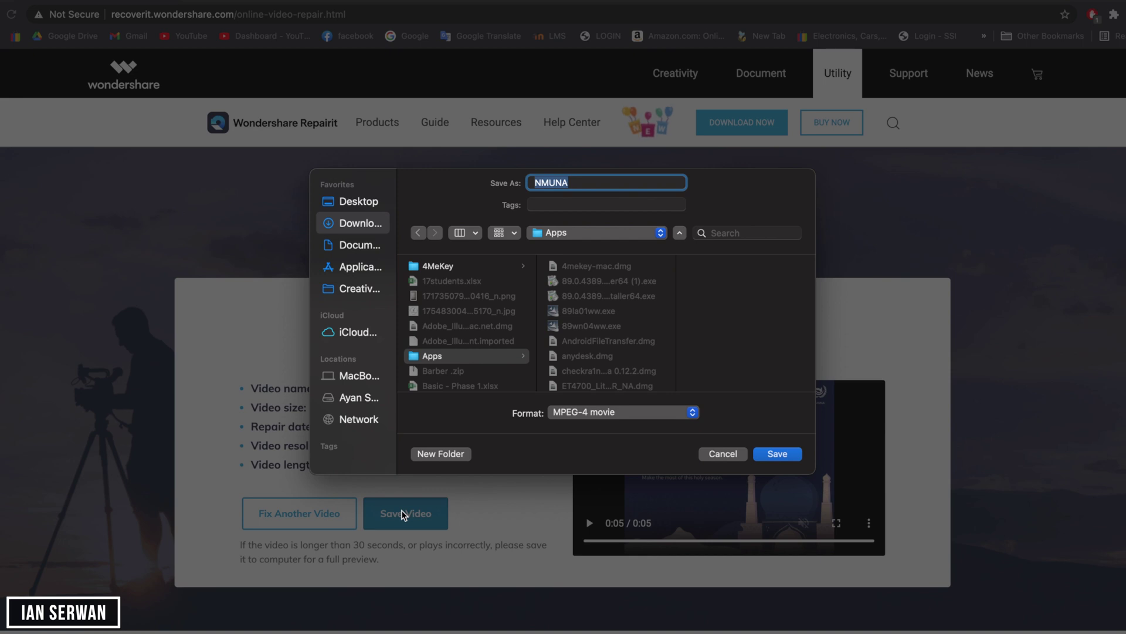
pyautogui.click(562, 232)
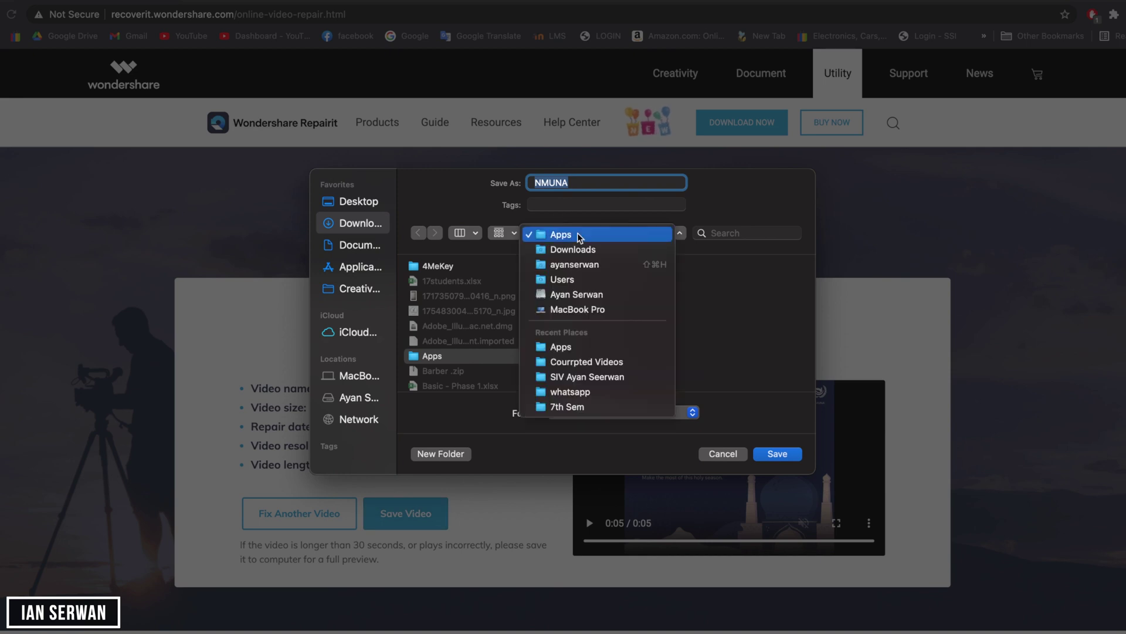
pyautogui.click(579, 363)
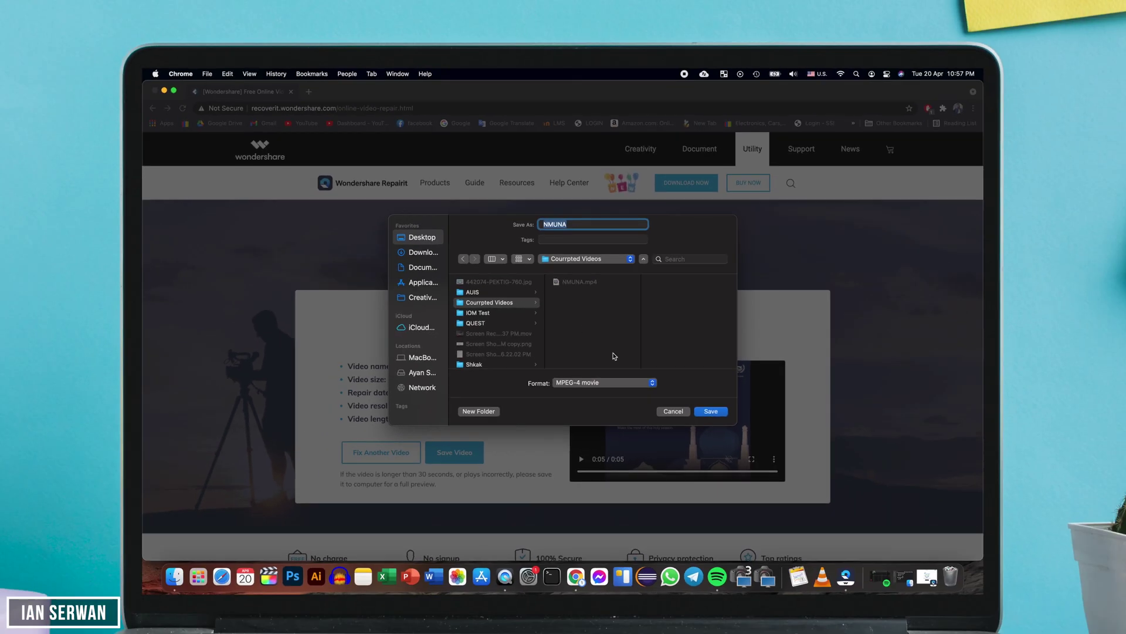
pyautogui.press('Return')
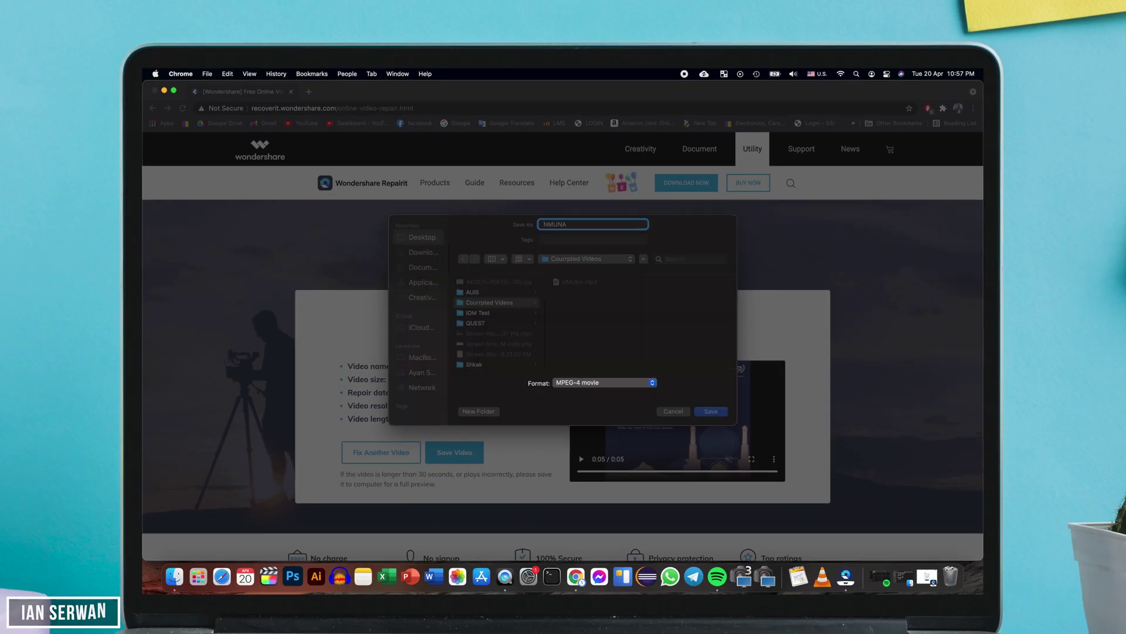
pyautogui.click(535, 368)
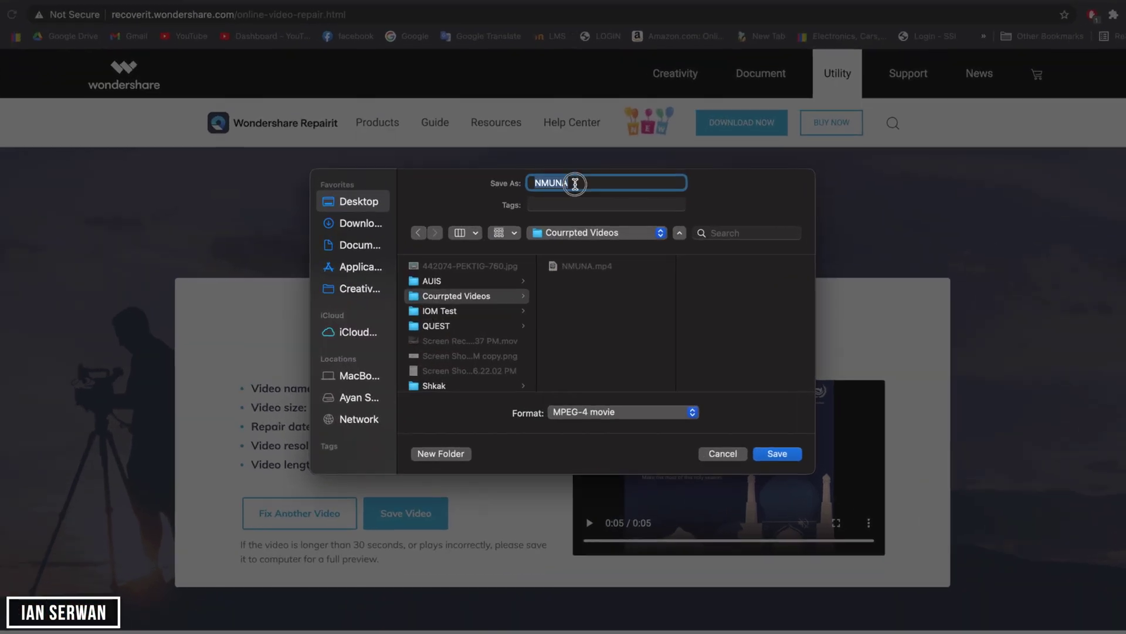
pyautogui.click(572, 227)
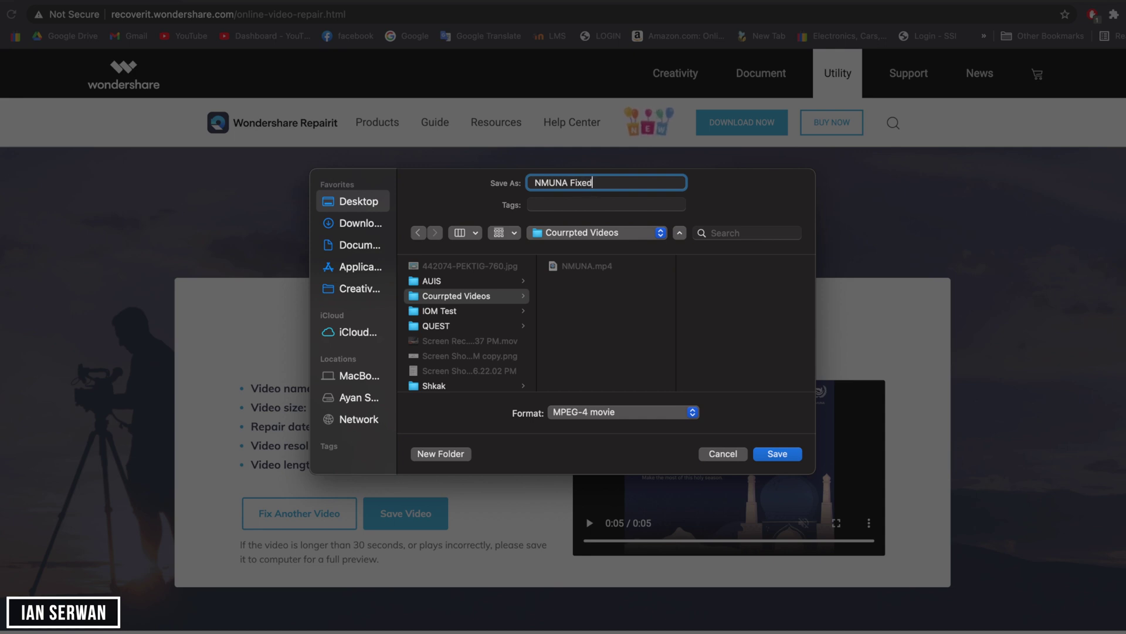
pyautogui.press('Return')
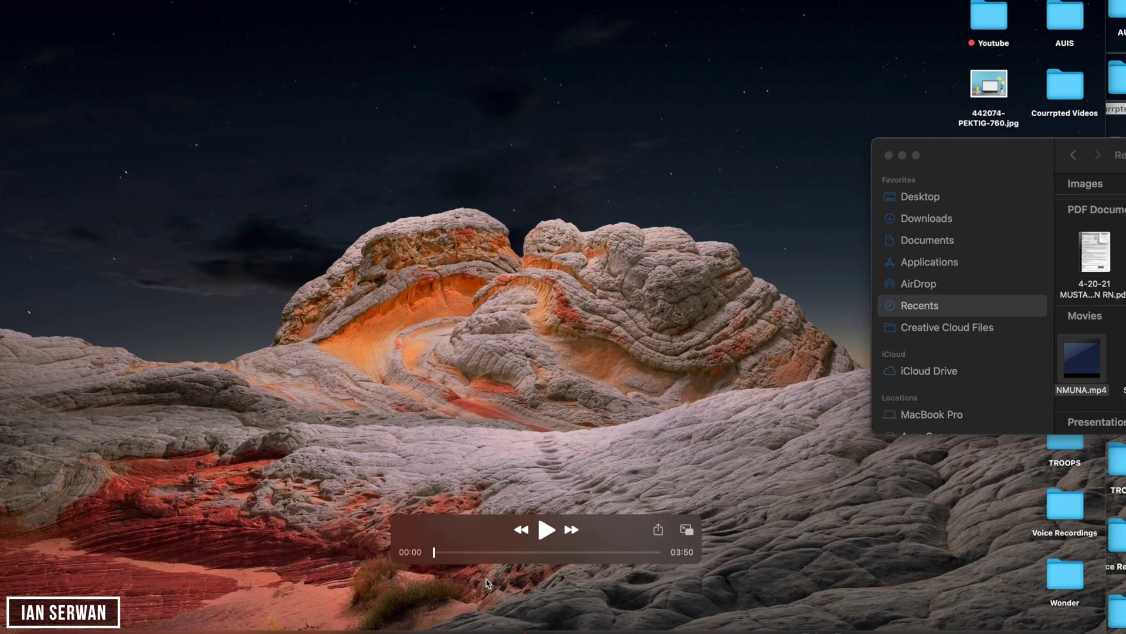
# - In Finder, close the Recents window and open the Courrpted Videos folder
pyautogui.press('space')
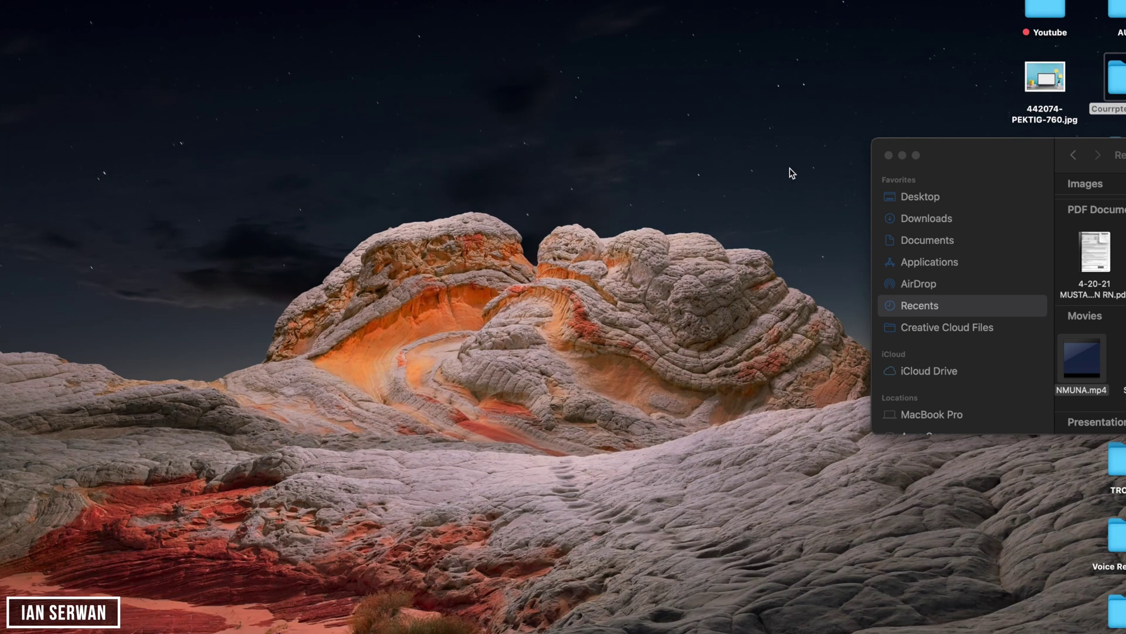
pyautogui.click(894, 159)
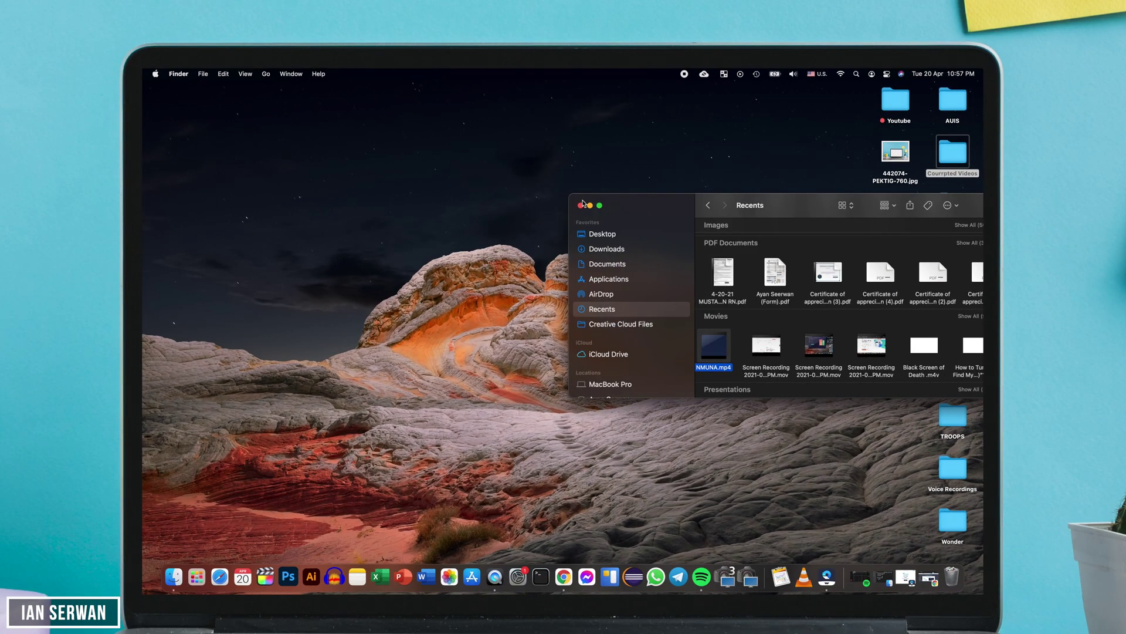
pyautogui.click(581, 205)
pyautogui.press('super+o')
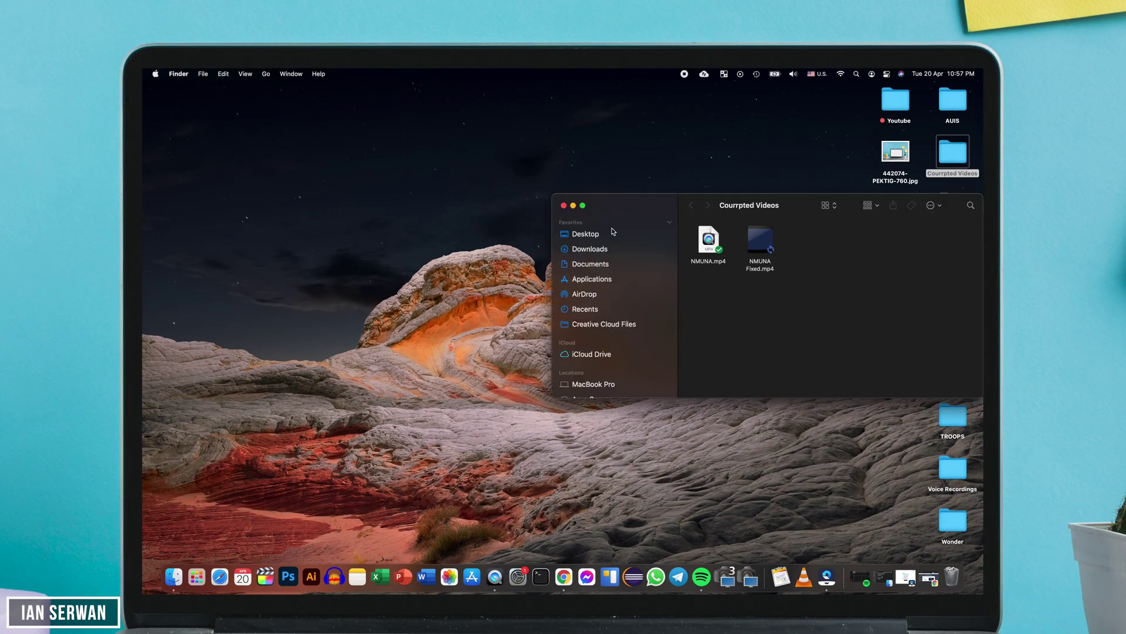
pyautogui.moveTo(665, 207); pyautogui.dragTo(446, 203)
# - Quick Look NMUNA.mp4 and NMUNA Fixed.mp4 to confirm the fixed copy plays, then close the folder window
pyautogui.click(491, 237)
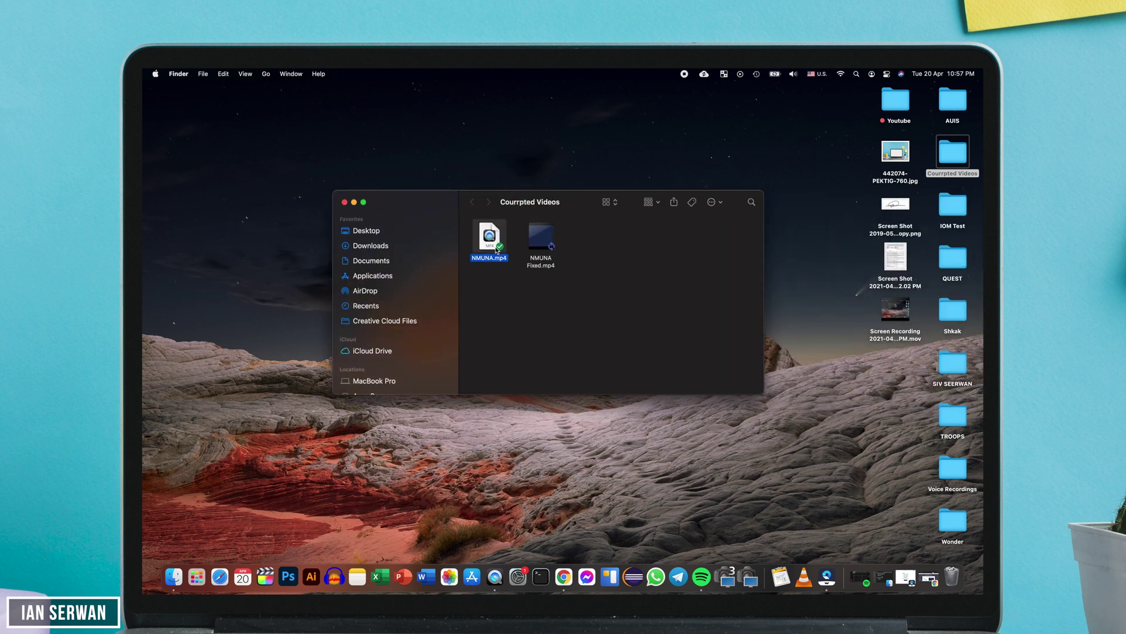
pyautogui.press('space')
pyautogui.press('space')
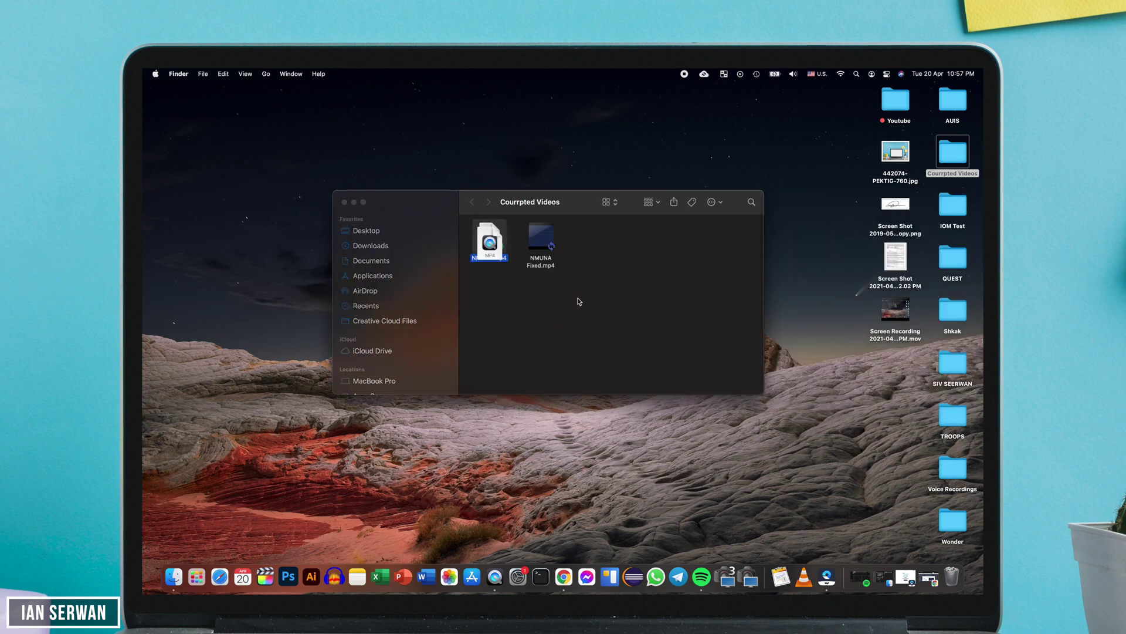
pyautogui.click(541, 241)
pyautogui.press('space')
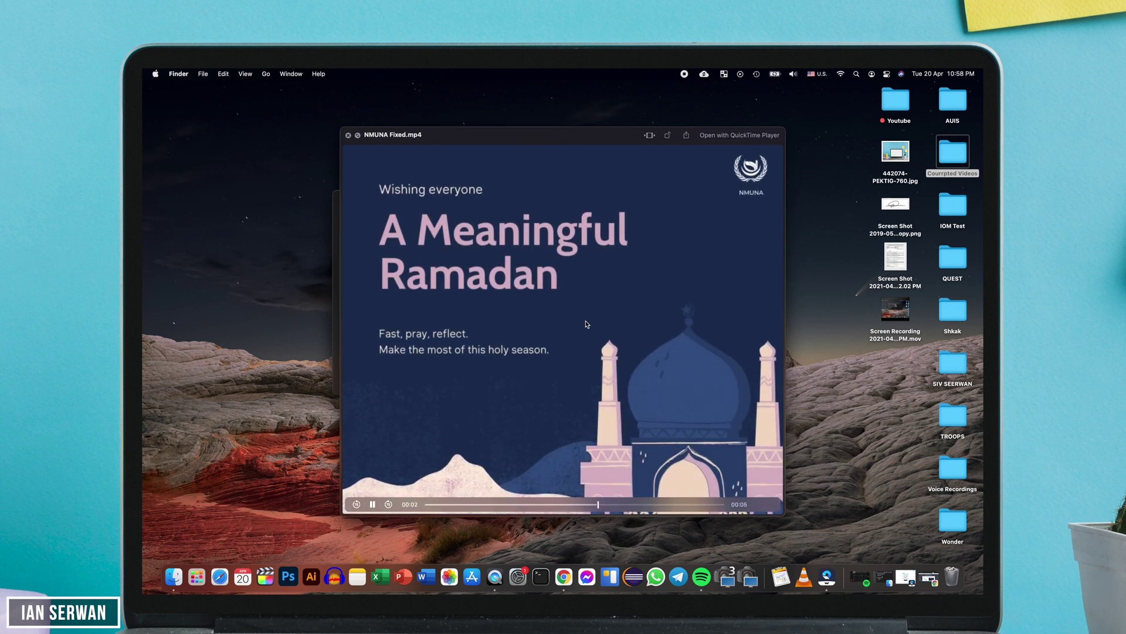
pyautogui.press('space')
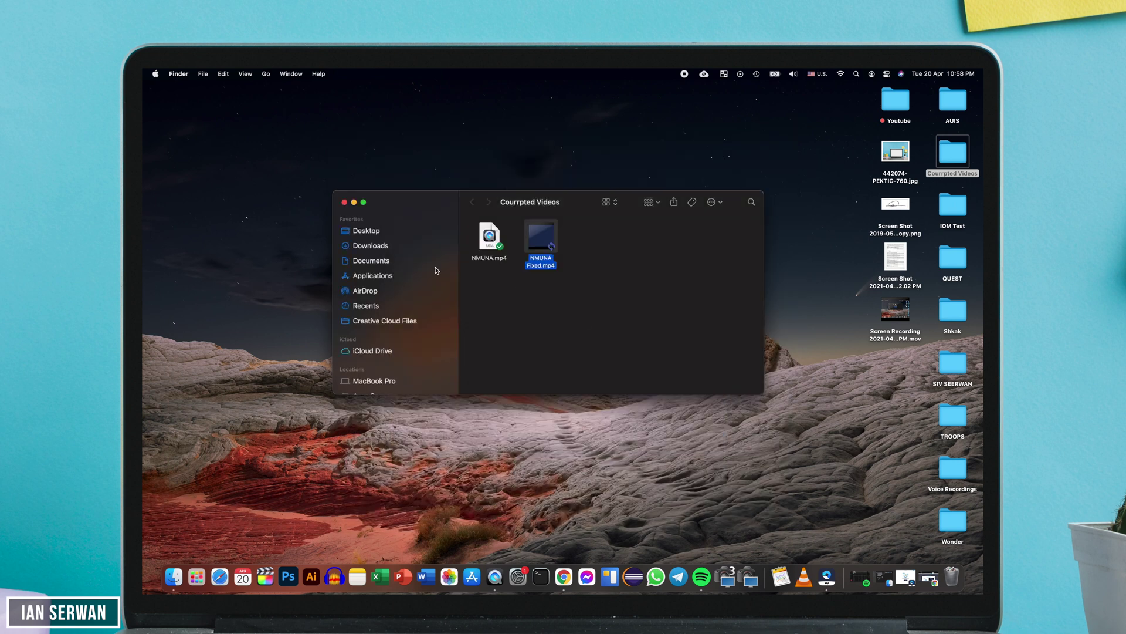
pyautogui.click(344, 202)
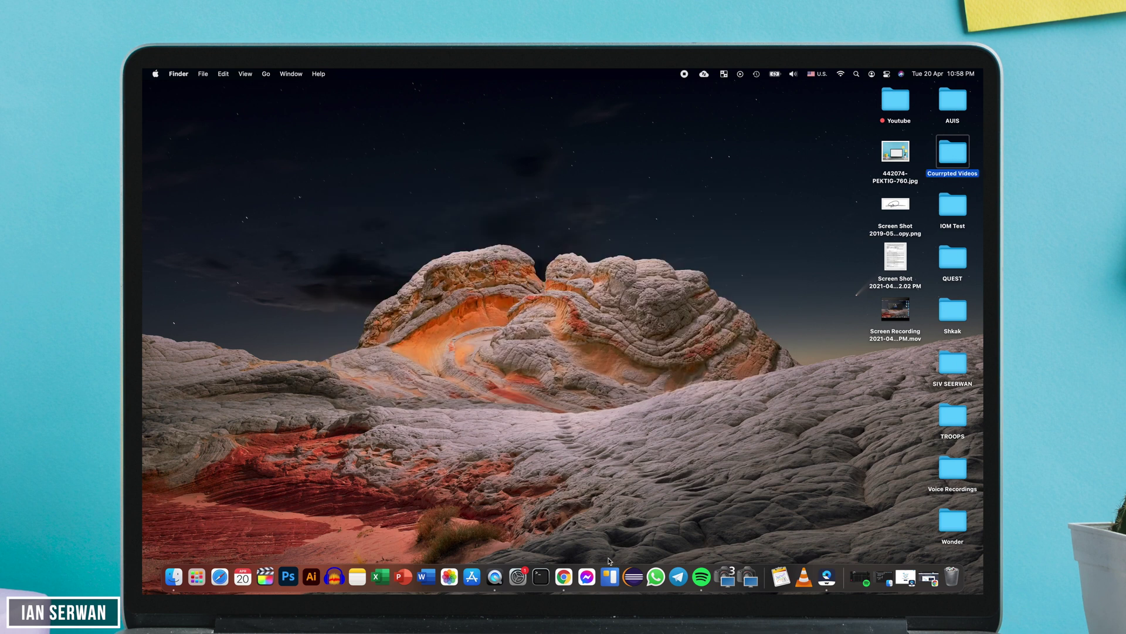
# - Return to the Repairit Online page in Chrome and scroll to the Repairit Online vs Repairit Desktop table
pyautogui.click(556, 562)
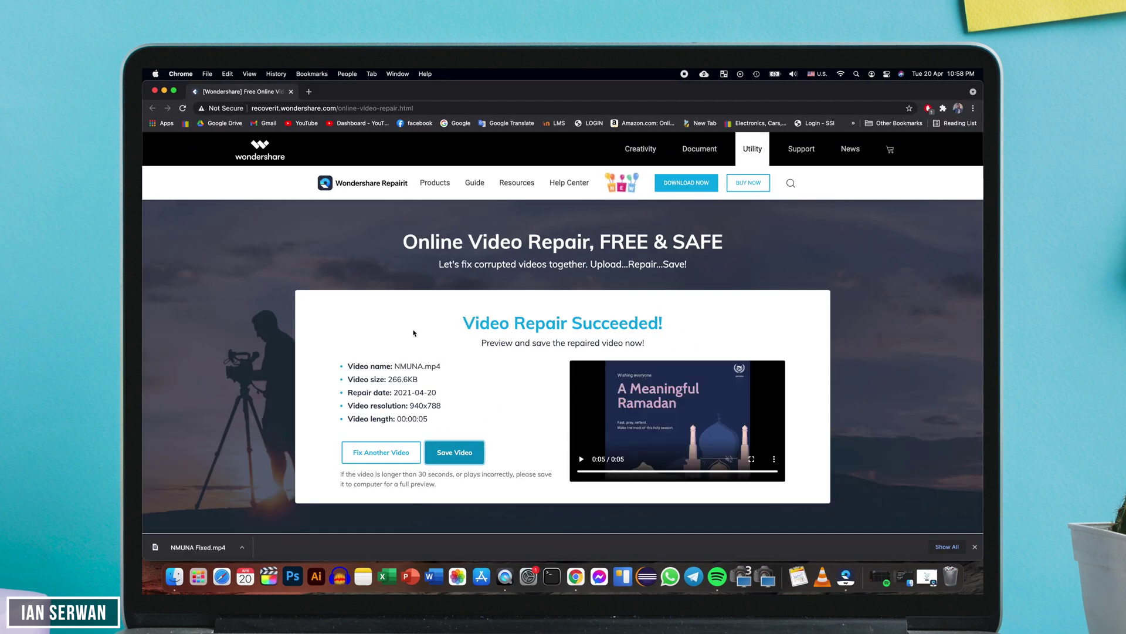
pyautogui.scroll(-5, 410, 331)
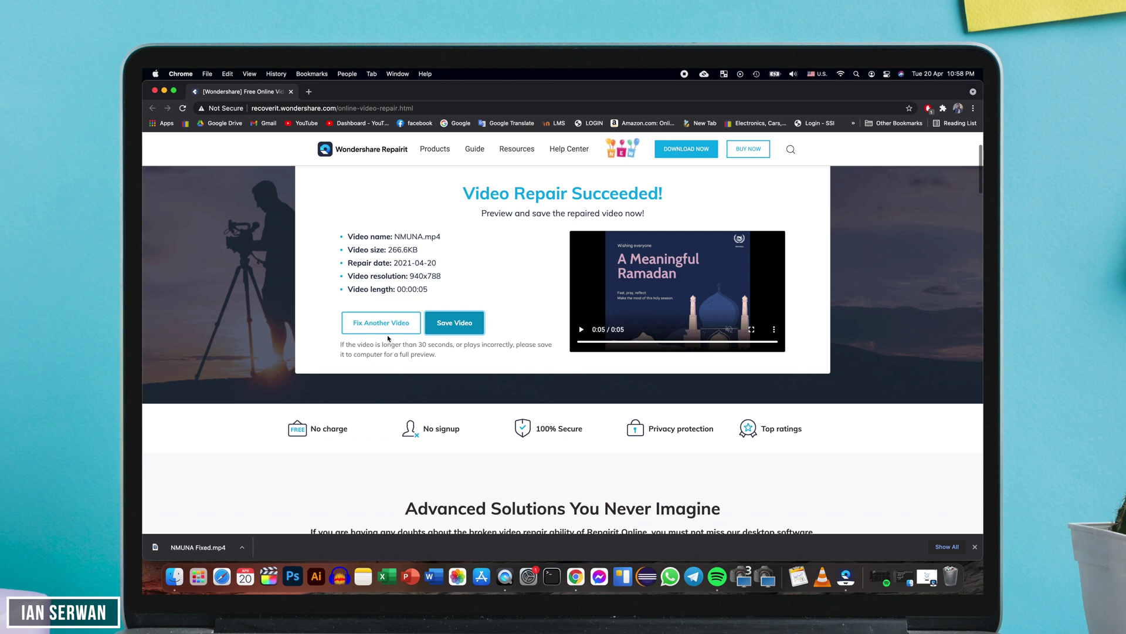
pyautogui.scroll(3, 387, 337)
pyautogui.scroll(1, 387, 337)
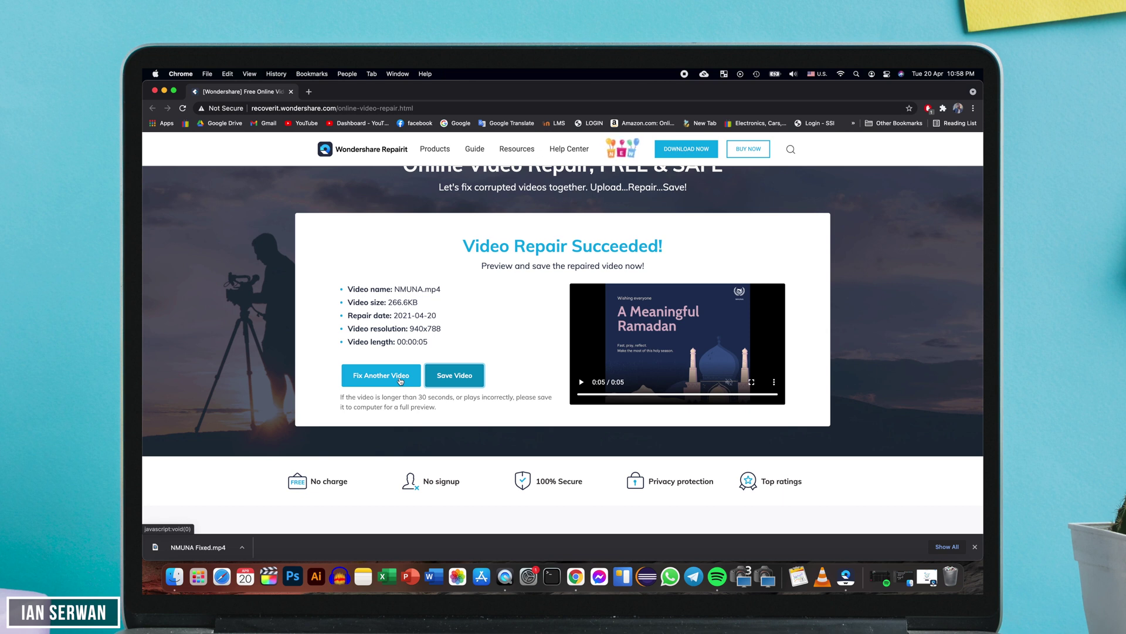
pyautogui.scroll(3, 600, 276)
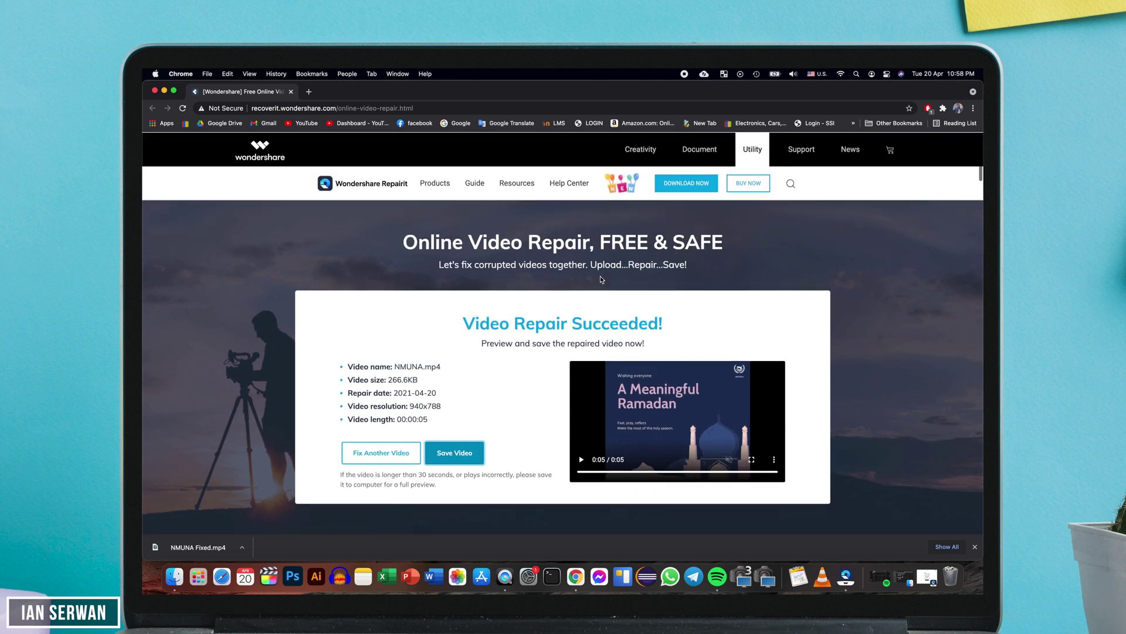
pyautogui.scroll(-10, 469, 243)
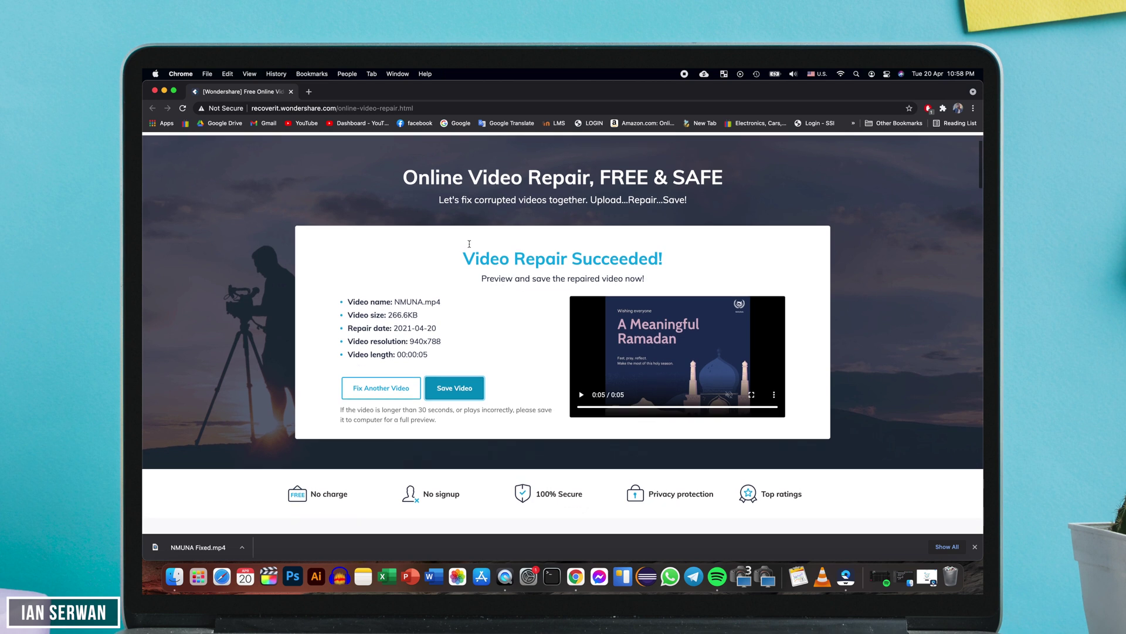
pyautogui.scroll(5, 469, 247)
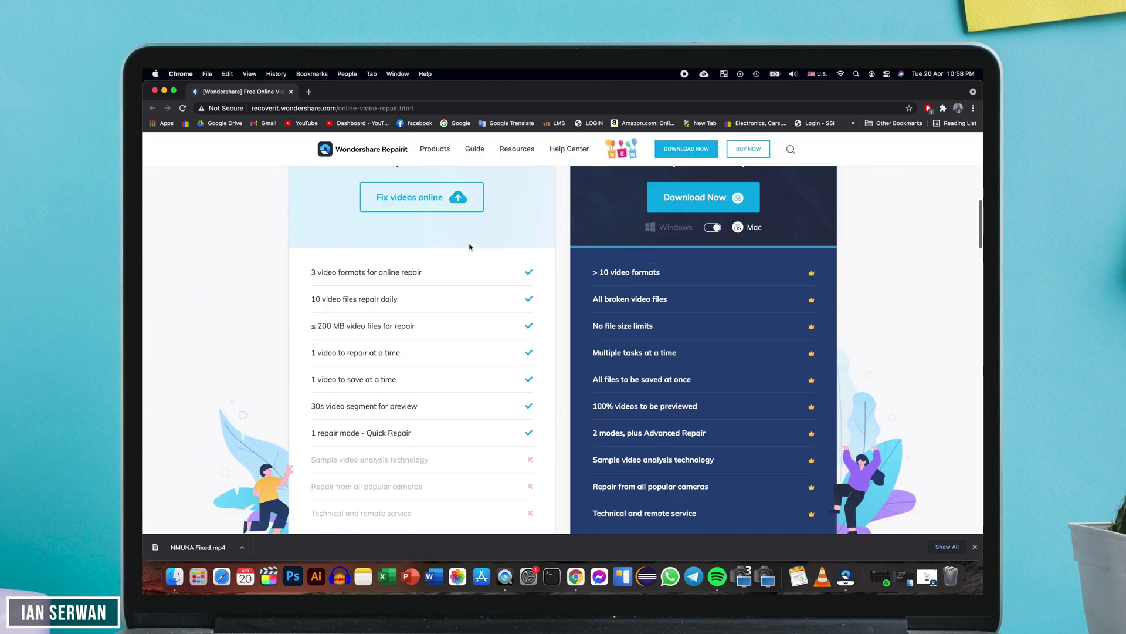